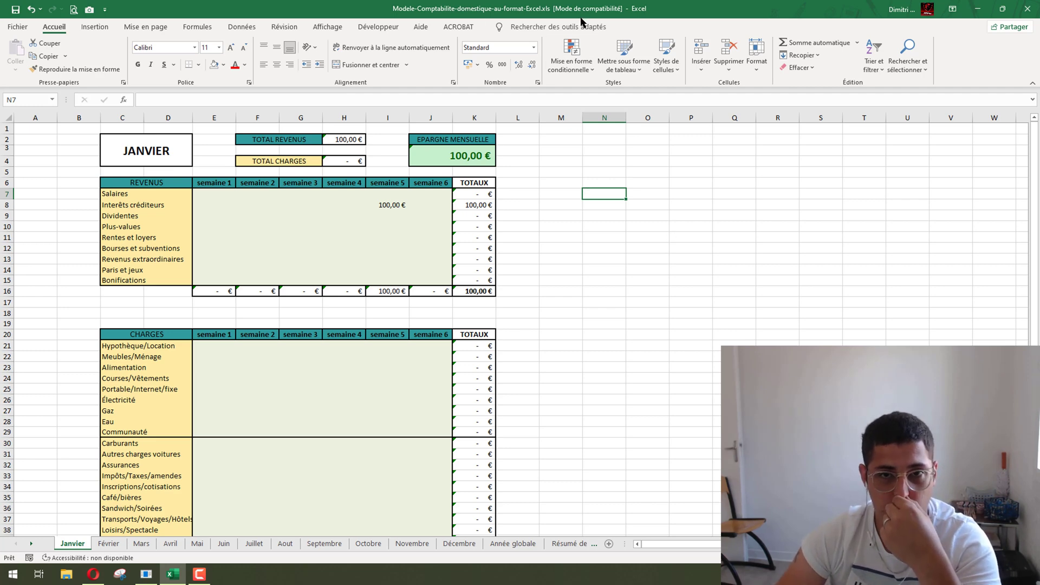
Save the workbook in .xlsx format as Modele-Comptabilite-domestique-au-format-Excel.xlsx
{"action": "left_click", "coordinate": [20, 27]}
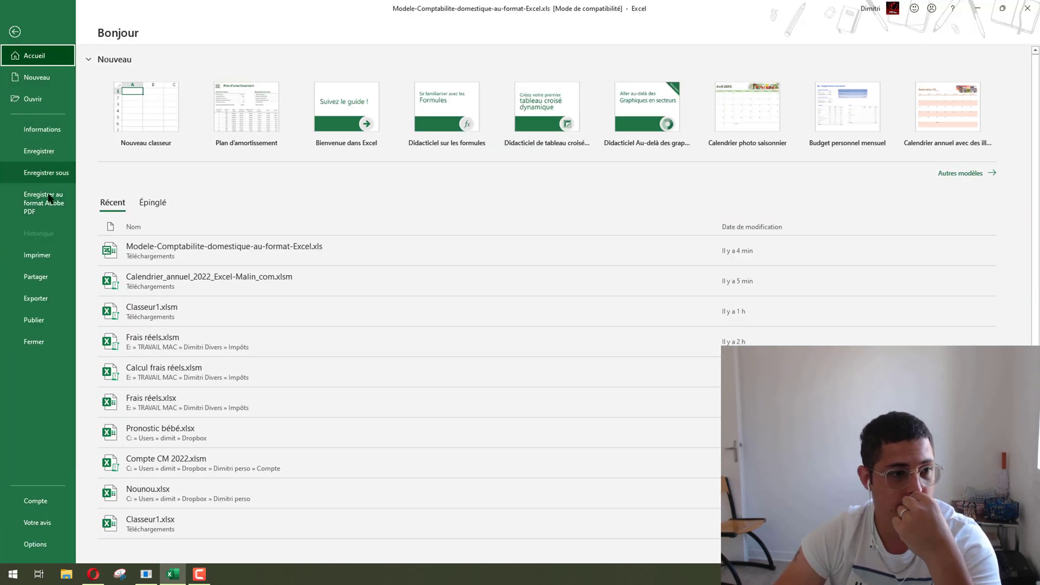
{"action": "left_click", "coordinate": [46, 172]}
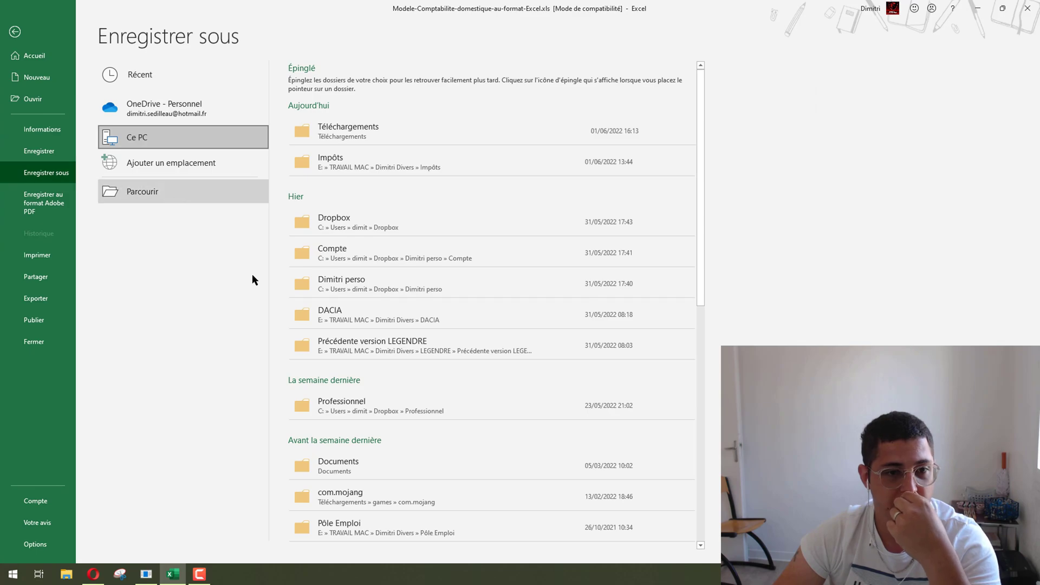
{"action": "key", "text": "F12"}
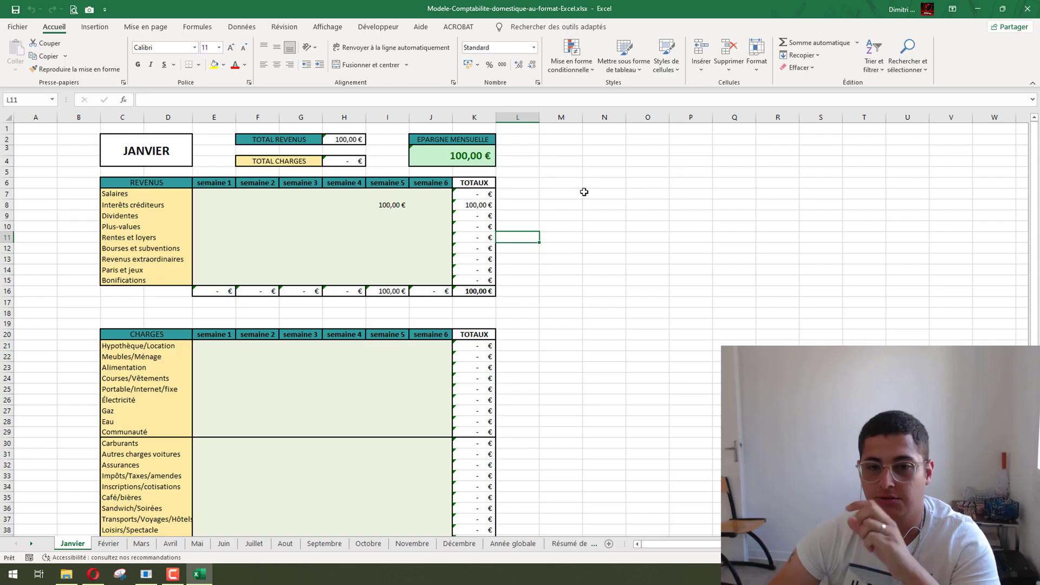
{"action": "left_click", "coordinate": [584, 192]}
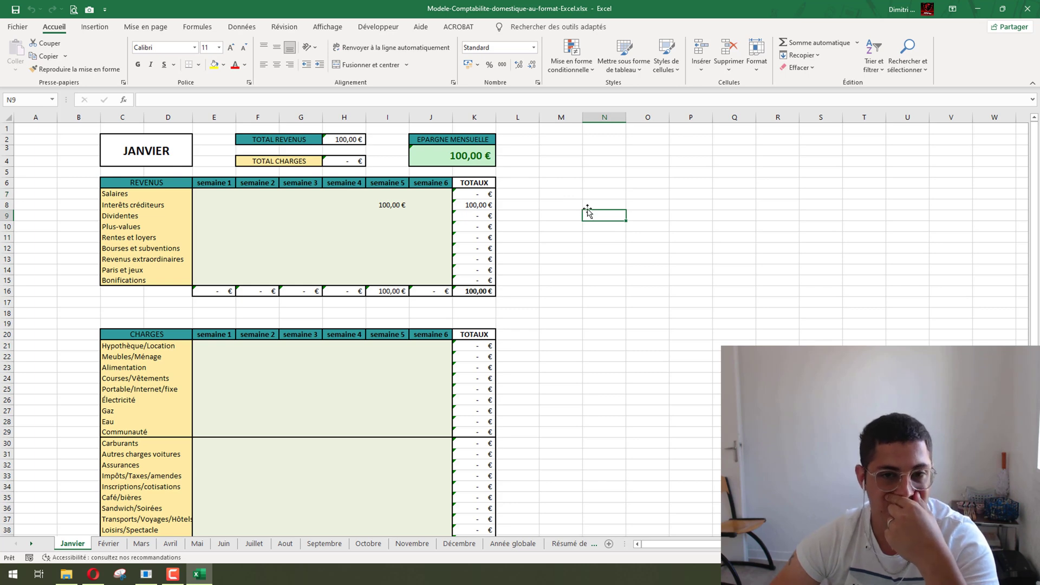
{"action": "left_click", "coordinate": [568, 196]}
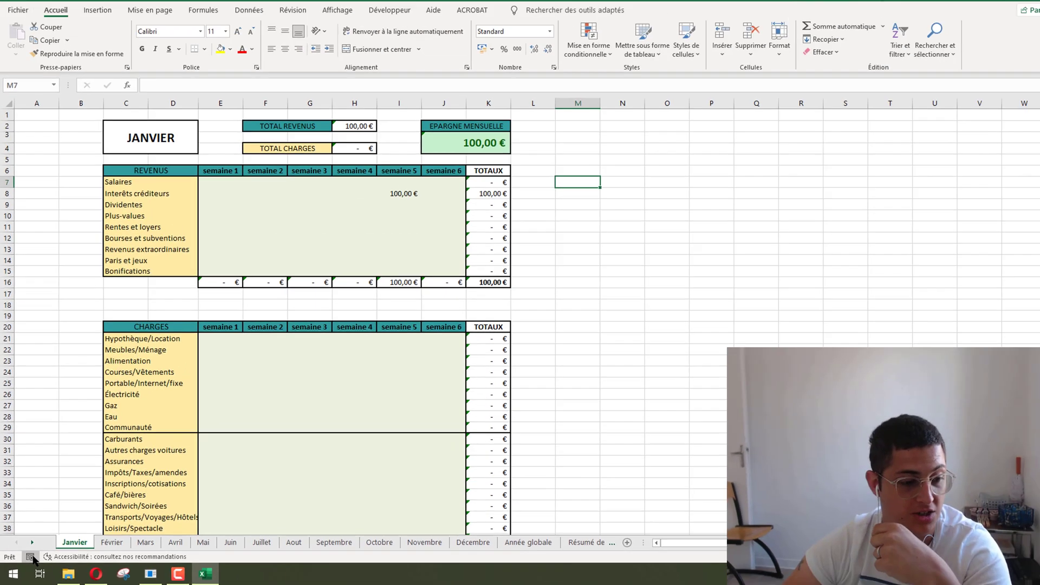
Start recording a macro named CACHER_COLONNE, stored in this workbook
{"action": "left_click", "coordinate": [74, 517]}
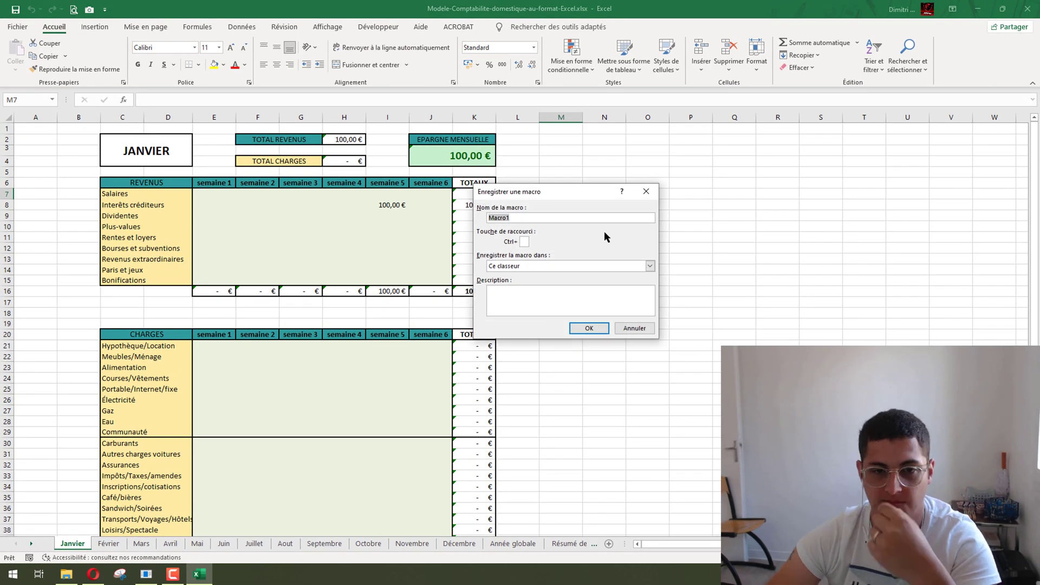
{"action": "type", "text": "CACHER "}
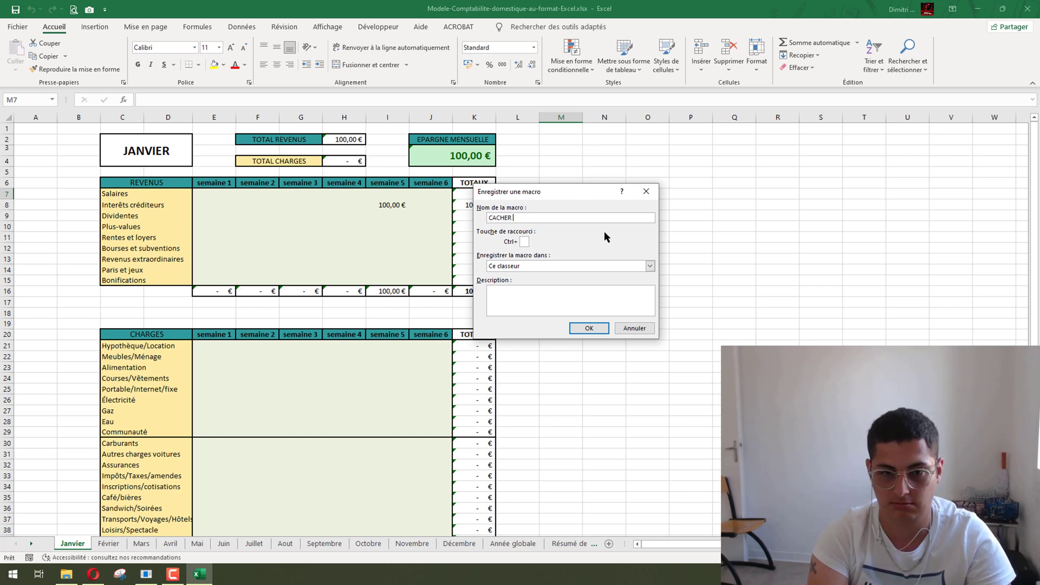
{"action": "type", "text": "COLONNE"}
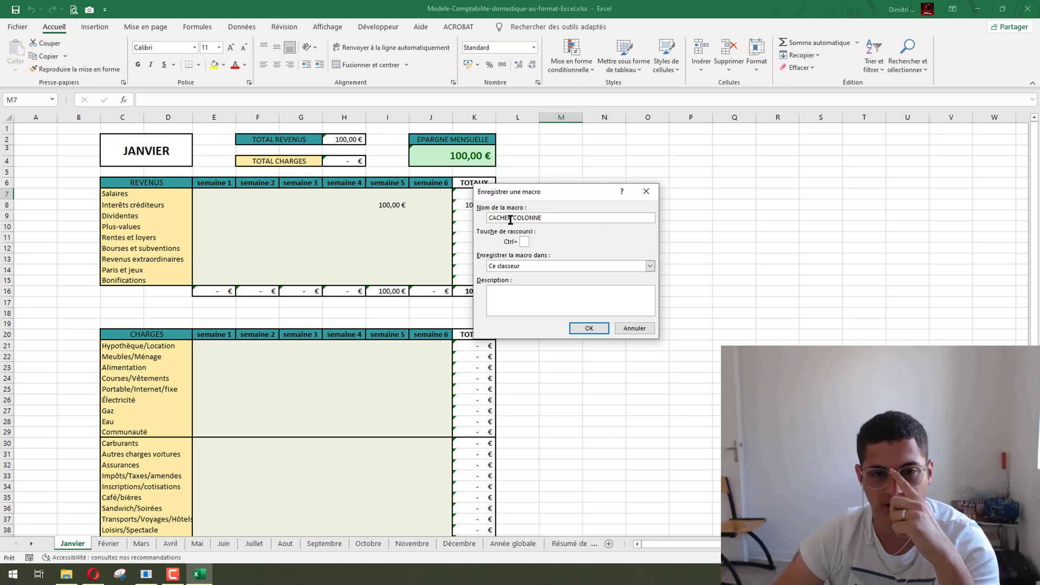
{"action": "left_click", "coordinate": [589, 329]}
{"action": "left_click", "coordinate": [524, 330]}
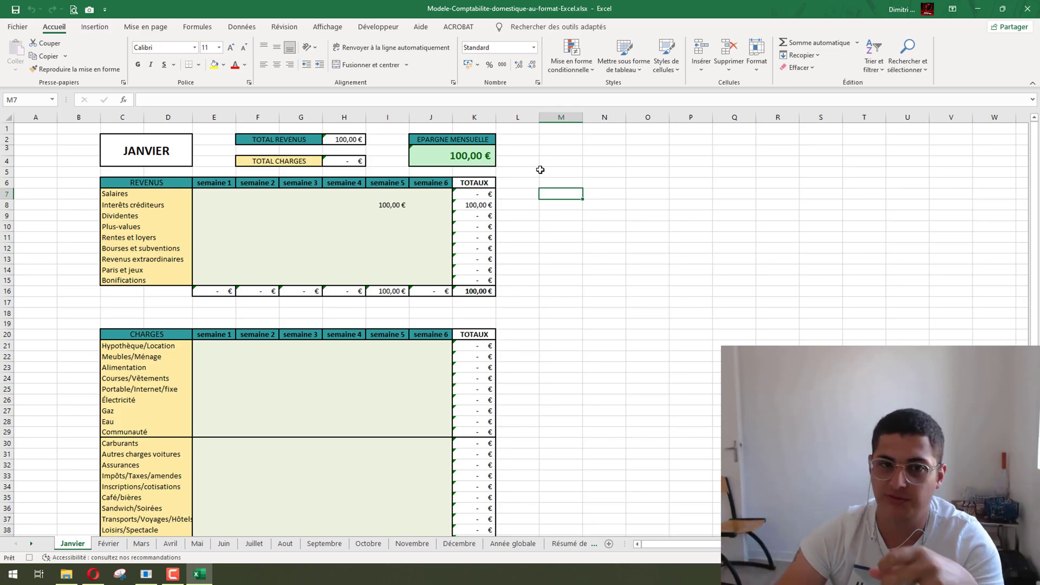
Hide columns J and K on the Janvier sheet while the macro records
{"action": "left_click", "coordinate": [473, 124]}
{"action": "left_click_drag", "start_coordinate": [473, 121], "coordinate": [433, 117]}
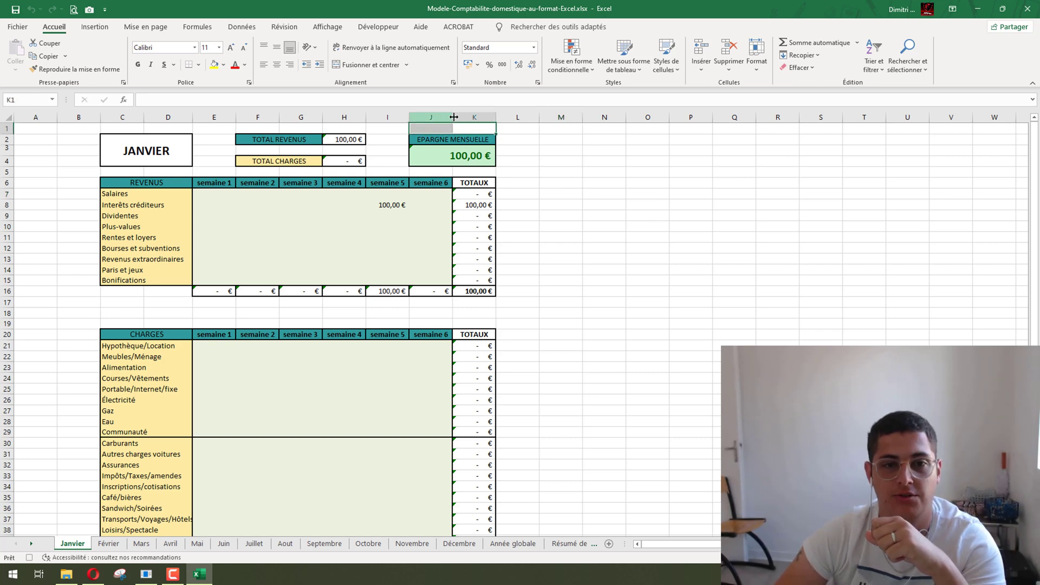
{"action": "right_click", "coordinate": [442, 118]}
{"action": "left_click", "coordinate": [476, 286]}
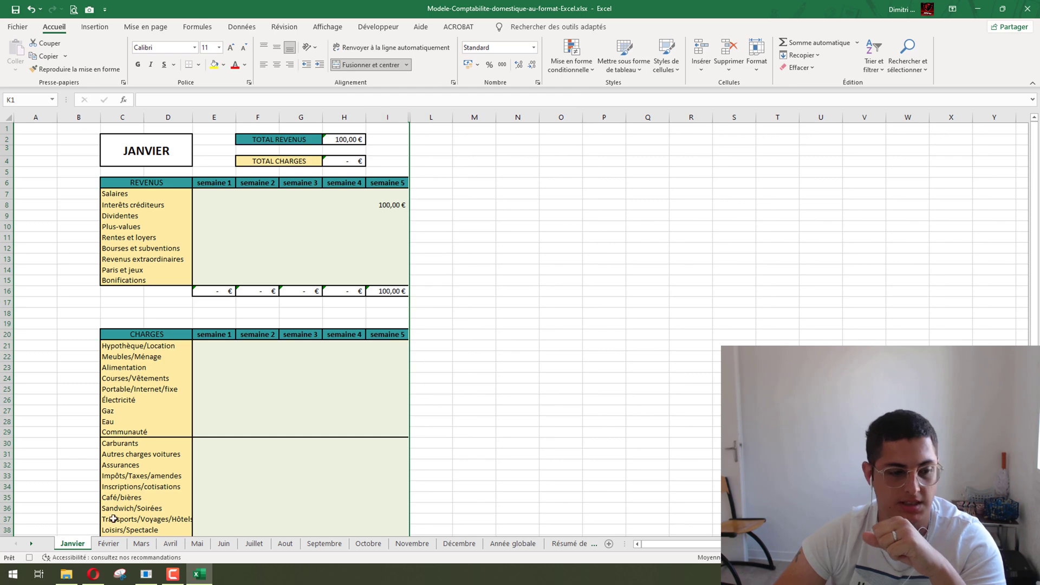
Stop the current recording and start recording another macro named AFFICHER_COLONNES in this workbook
{"action": "left_click", "coordinate": [30, 558]}
{"action": "type", "text": "A"}
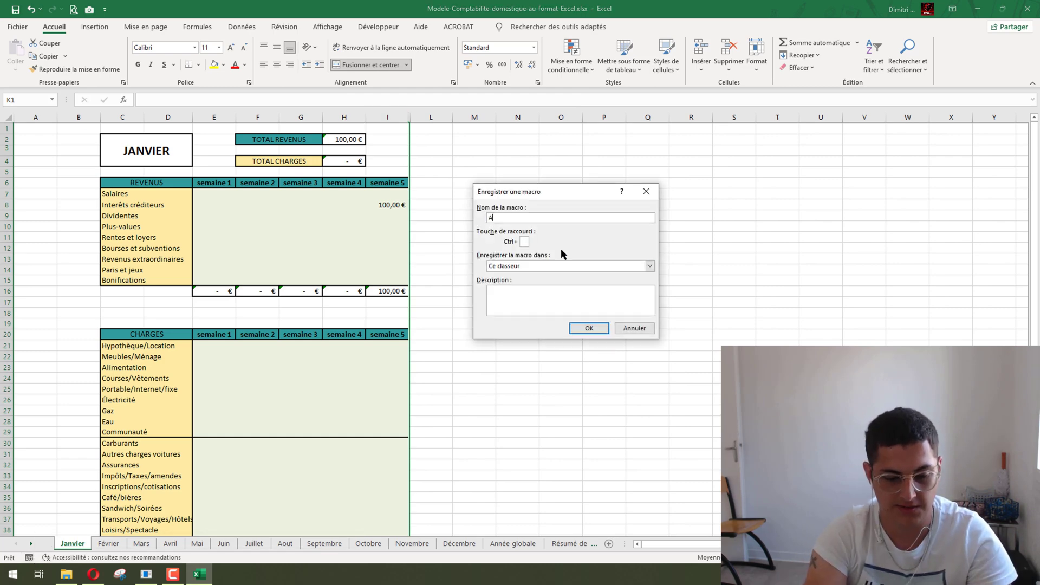
{"action": "type", "text": "FFICHER_COLONNES"}
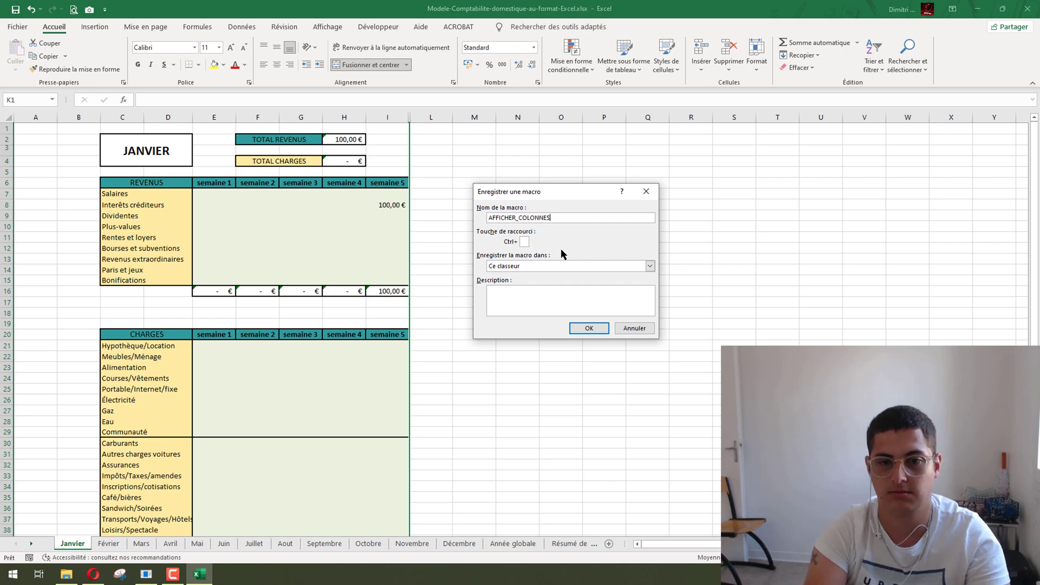
{"action": "key", "text": "Return"}
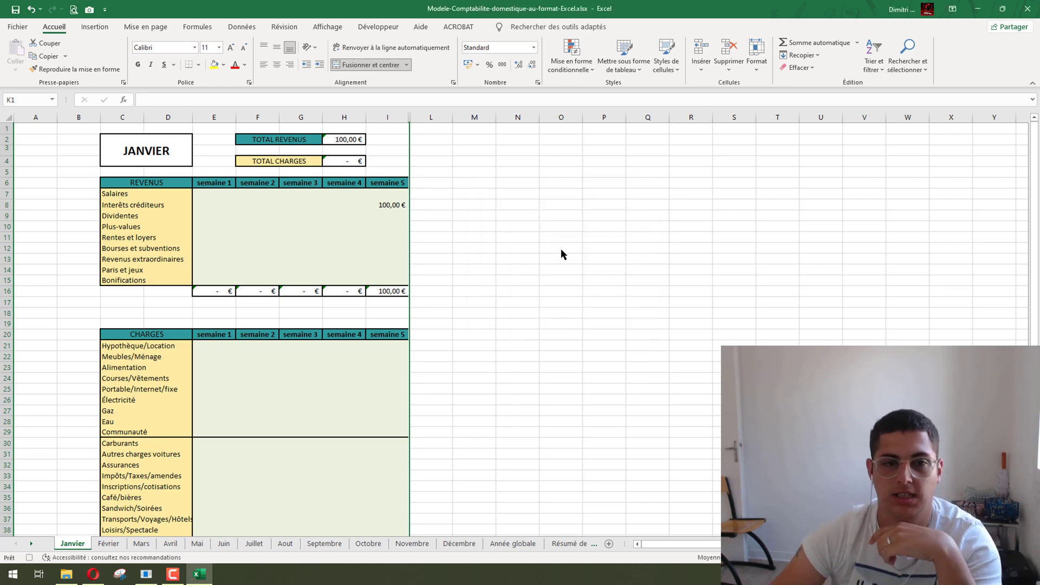
Unhide the columns between I and L on the Janvier sheet and select cell N15
{"action": "left_click_drag", "start_coordinate": [387, 117], "coordinate": [429, 120]}
{"action": "right_click", "coordinate": [431, 120]}
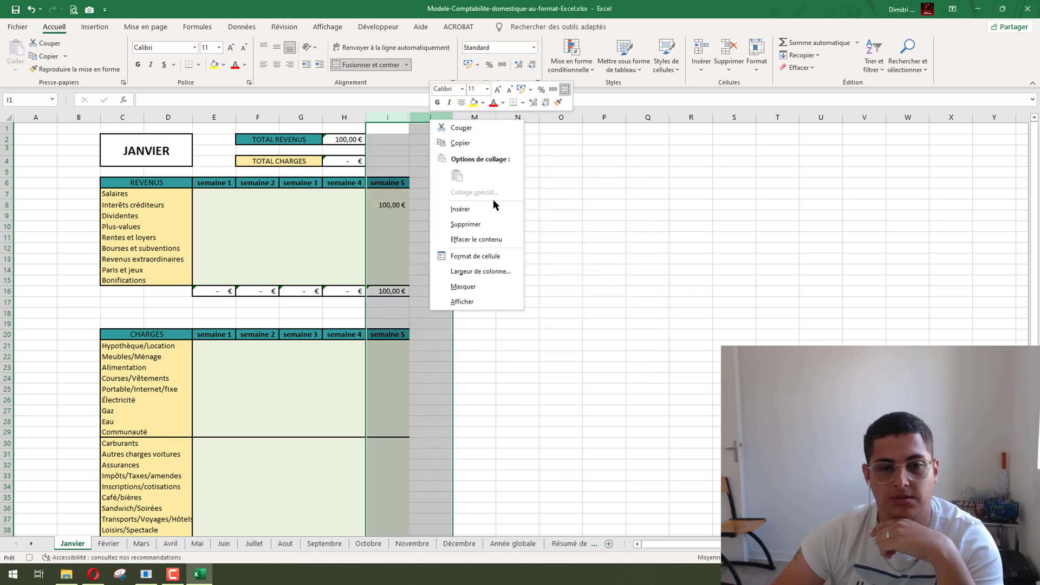
{"action": "left_click", "coordinate": [466, 301]}
{"action": "left_click", "coordinate": [599, 283]}
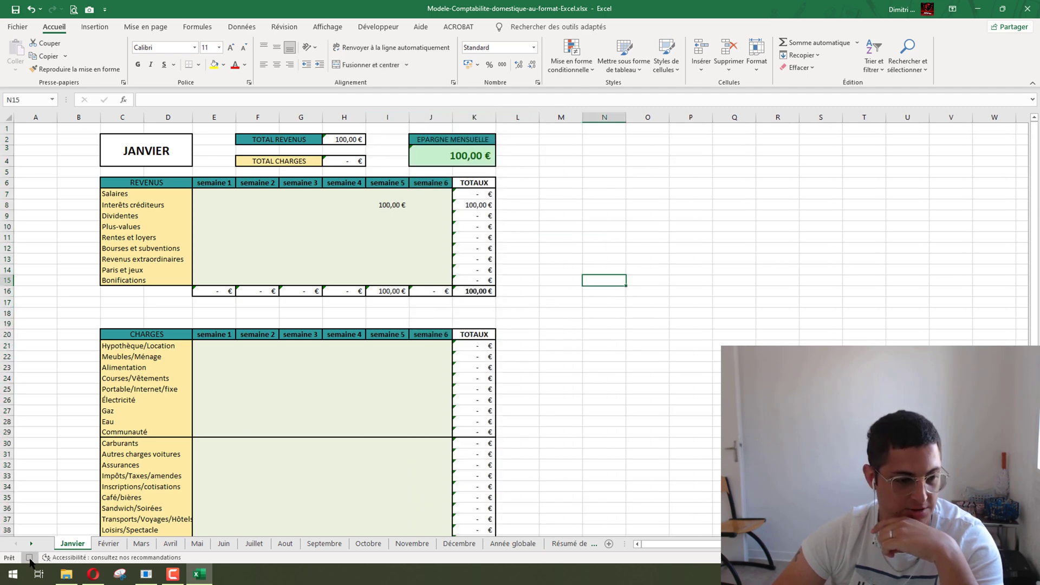
Open the Visual Basic editor, close the Feuil1 code window and display the code of Module1
{"action": "left_click", "coordinate": [378, 27]}
{"action": "left_click", "coordinate": [390, 57]}
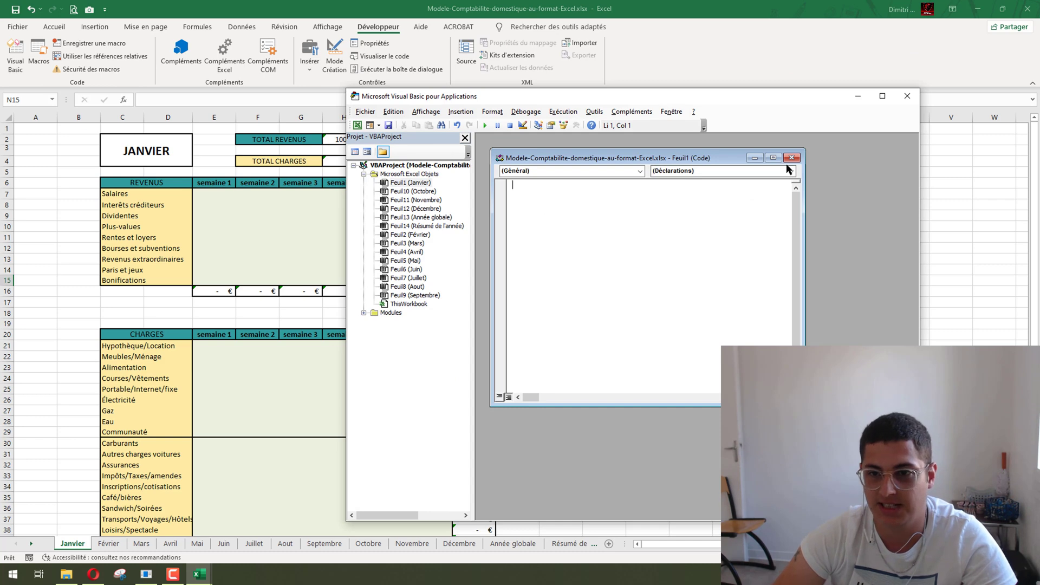
{"action": "left_click", "coordinate": [789, 160]}
{"action": "double_click", "coordinate": [391, 312]}
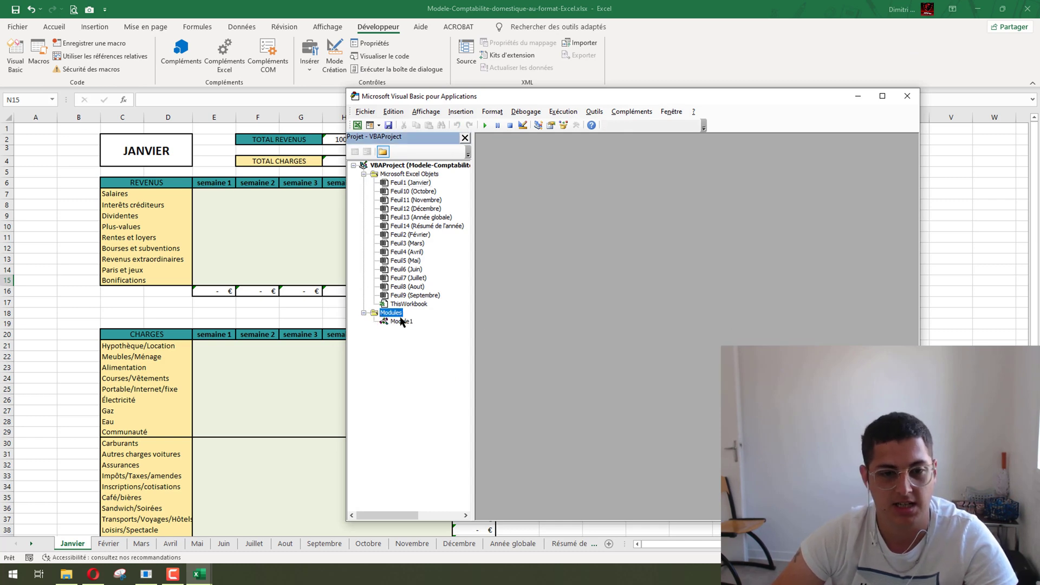
{"action": "left_click", "coordinate": [402, 322]}
{"action": "double_click", "coordinate": [402, 322]}
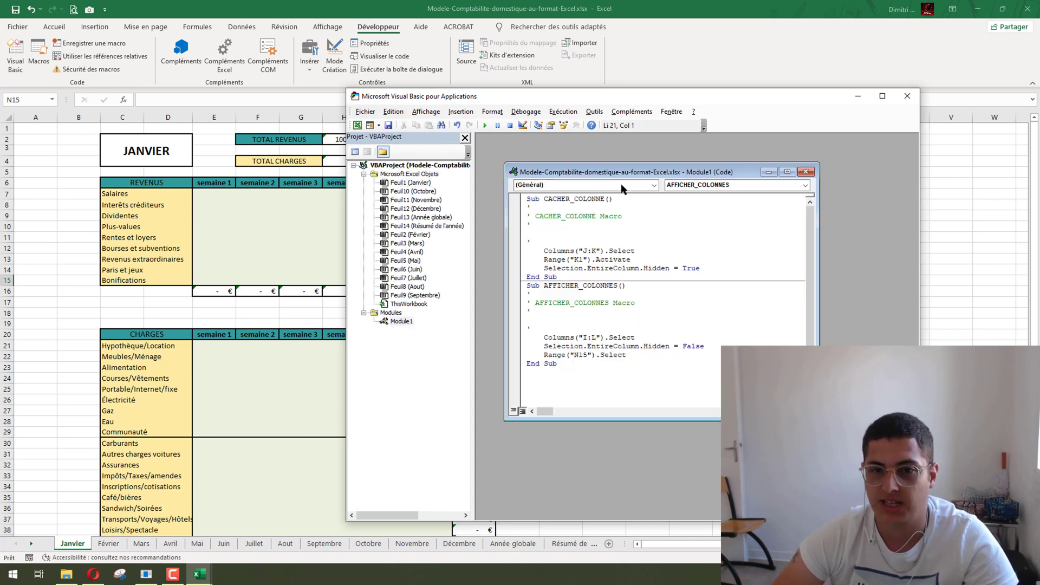
{"action": "left_click_drag", "start_coordinate": [626, 175], "coordinate": [602, 149]}
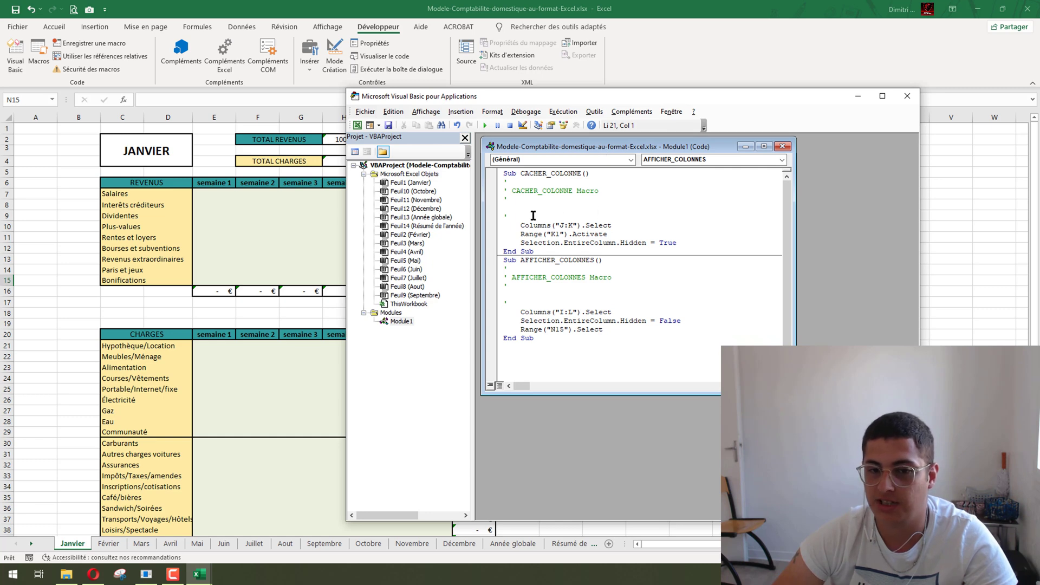
Delete the empty comment lines below the title comments of CACHER_COLONNE and AFFICHER_COLONNES, and return to the worksheet
{"action": "left_click", "coordinate": [518, 198]}
{"action": "key", "text": "BackSpace"}
{"action": "key", "text": "Delete"}
{"action": "key", "text": "Delete"}
{"action": "key", "text": "Delete"}
{"action": "key", "text": "Delete"}
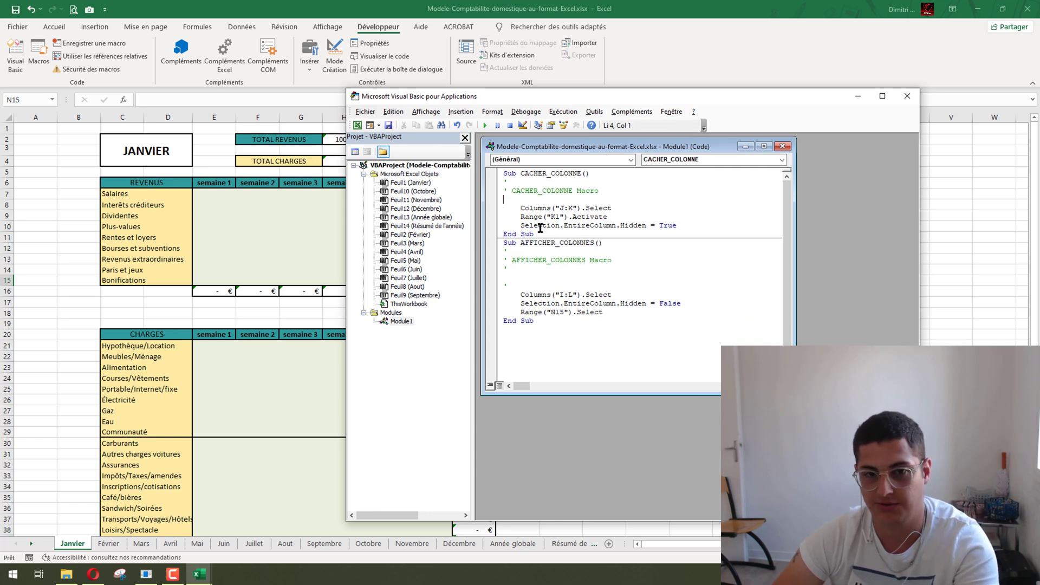
{"action": "left_click_drag", "start_coordinate": [513, 281], "coordinate": [491, 259]}
{"action": "key", "text": "Delete"}
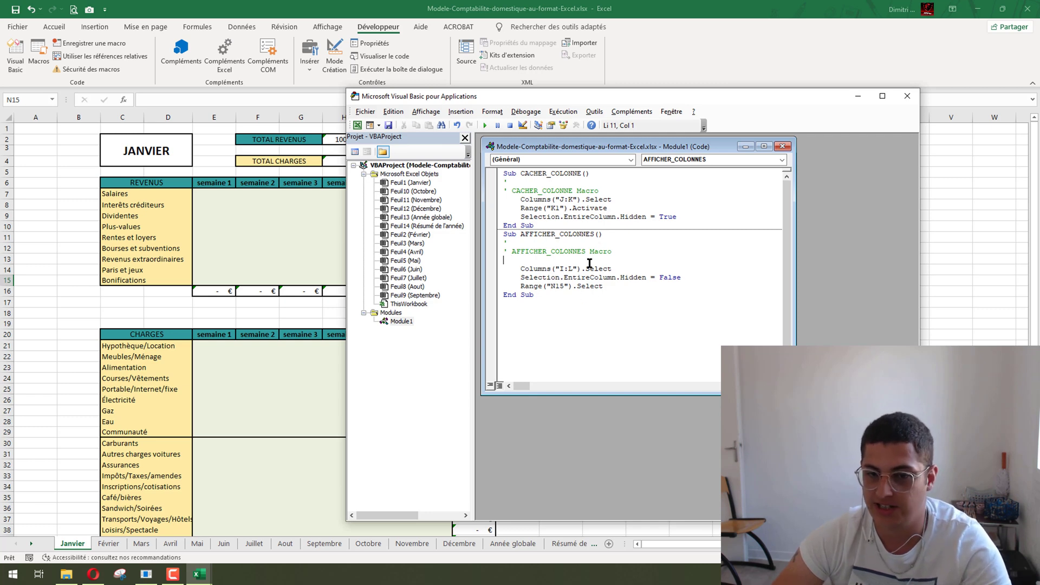
{"action": "left_click", "coordinate": [959, 217]}
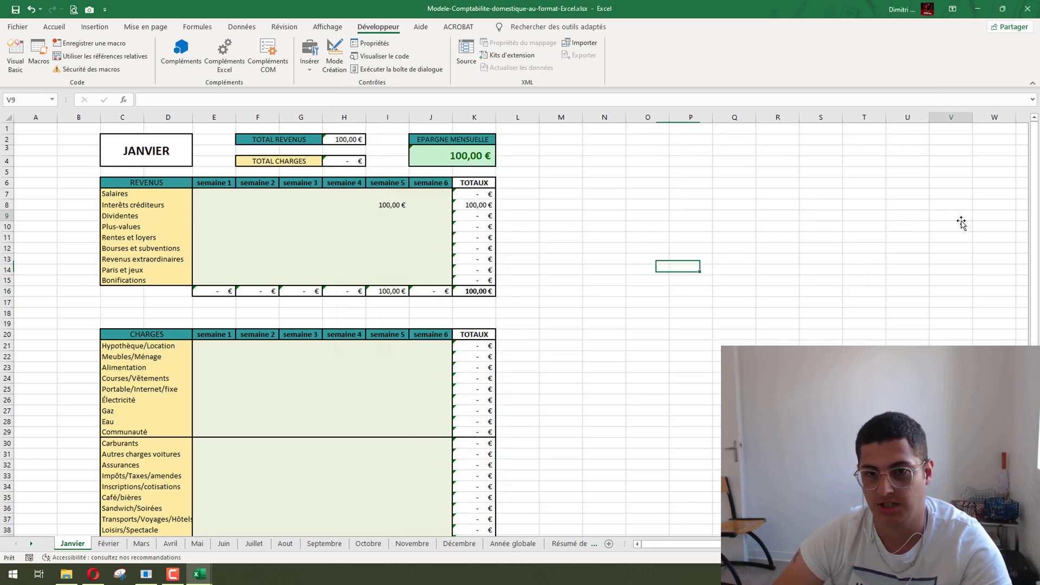
Insert a form-control button around O7:P9 and assign it the AFFICHER_COLONNES macro from this workbook
{"action": "left_click", "coordinate": [589, 195]}
{"action": "left_click", "coordinate": [310, 54]}
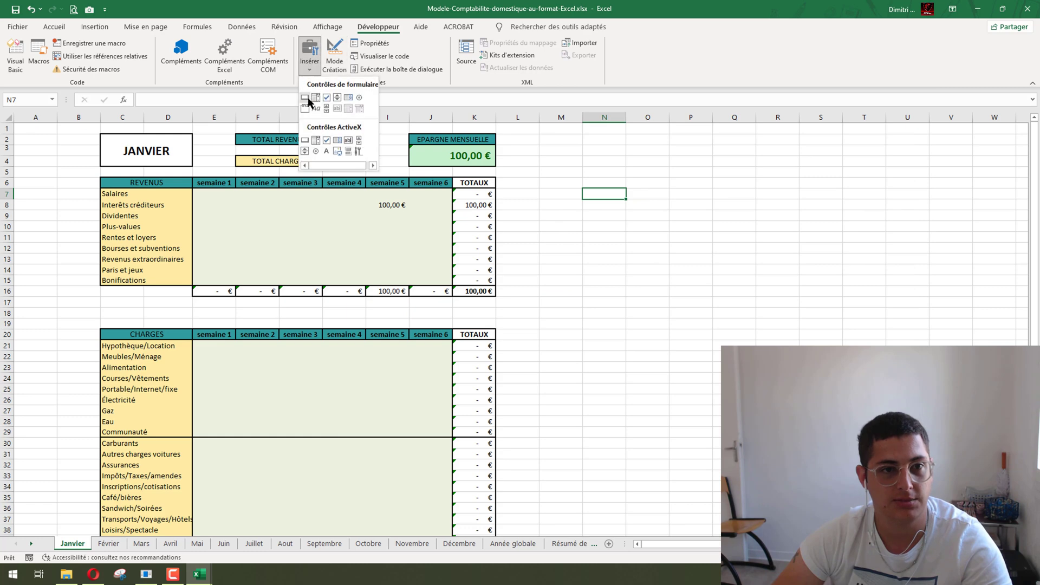
{"action": "left_click", "coordinate": [306, 95]}
{"action": "left_click_drag", "start_coordinate": [644, 185], "coordinate": [715, 242]}
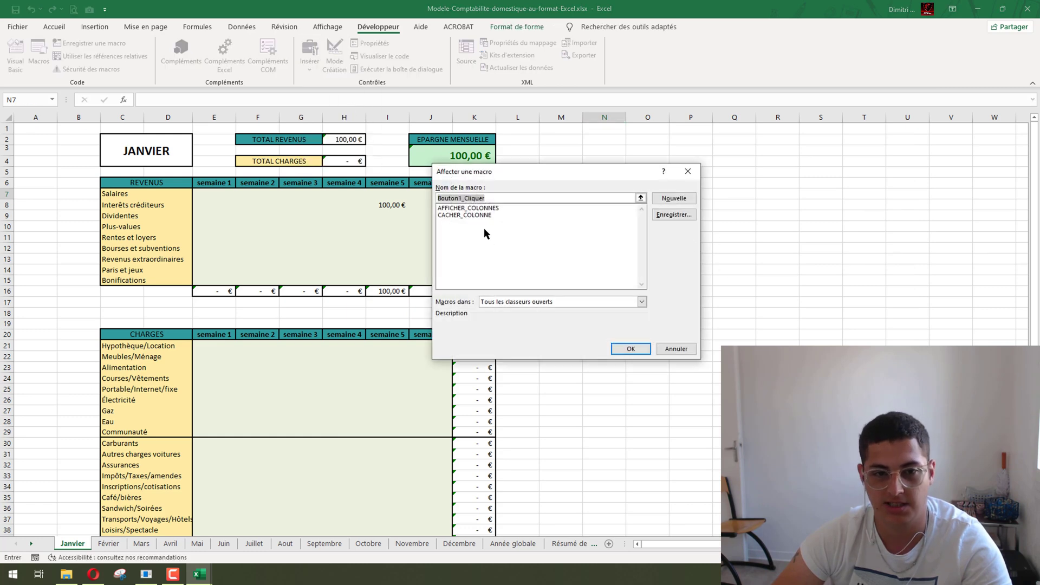
{"action": "left_click", "coordinate": [547, 302]}
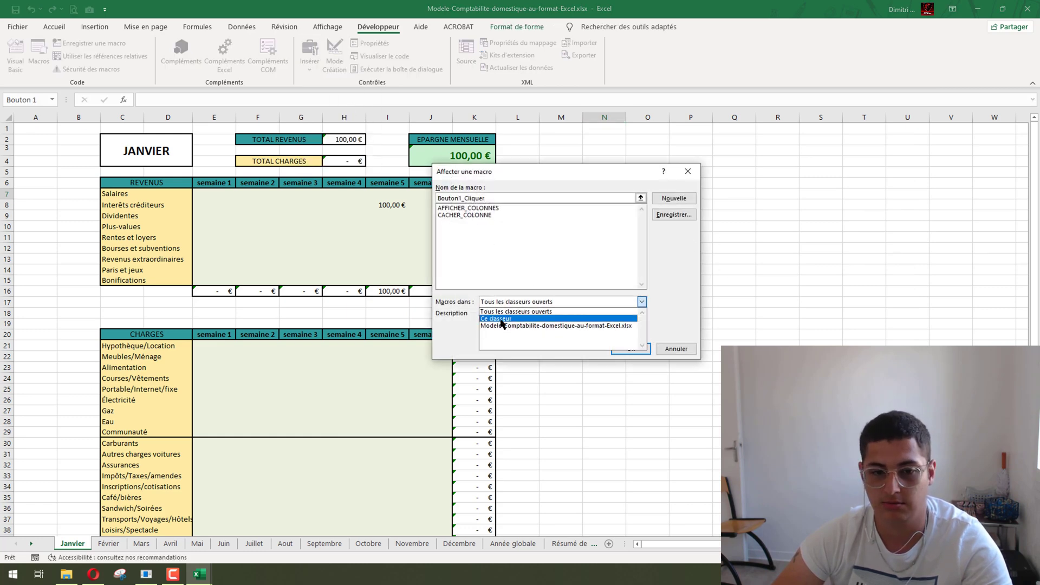
{"action": "left_click", "coordinate": [504, 318]}
{"action": "left_click_drag", "start_coordinate": [548, 179], "coordinate": [646, 226]}
{"action": "left_click", "coordinate": [561, 256]}
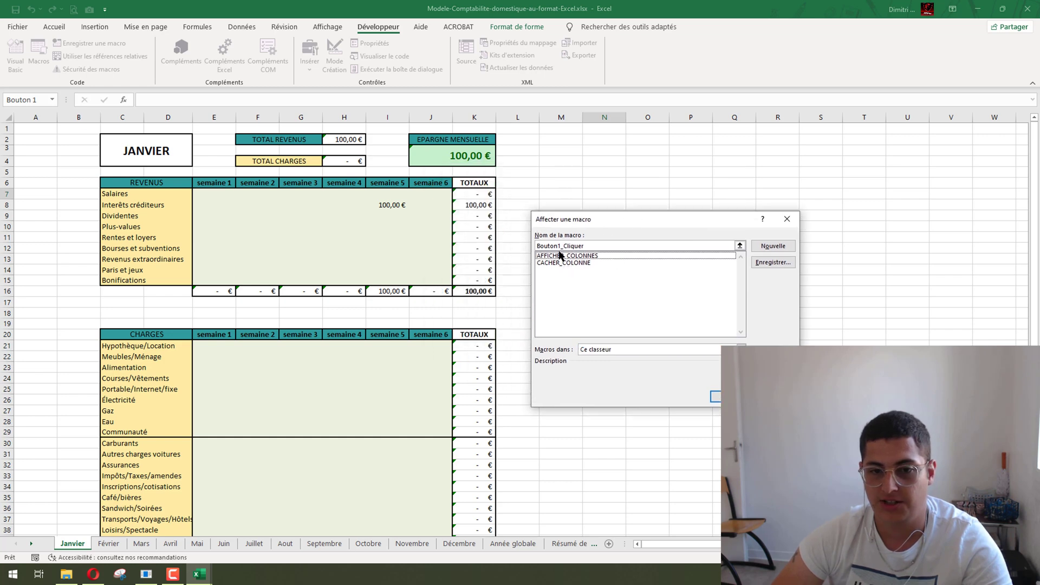
{"action": "left_click", "coordinate": [585, 264]}
{"action": "left_click", "coordinate": [717, 397]}
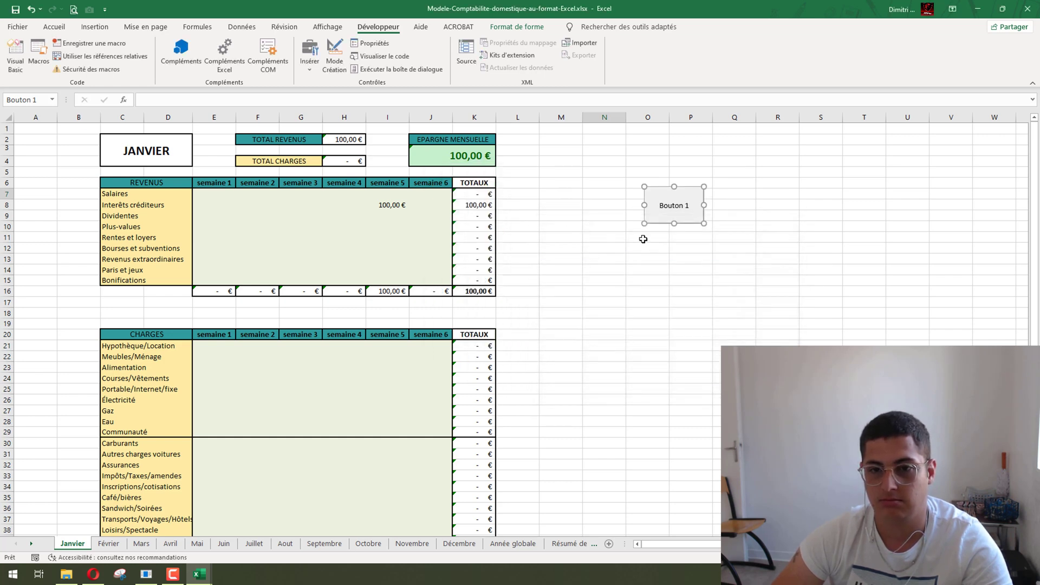
{"action": "left_click", "coordinate": [645, 236]}
Insert a second form-control button below the first, around O13:Q16, and assign it the CACHER_COLONNE macro
{"action": "left_click", "coordinate": [310, 54]}
{"action": "left_click", "coordinate": [306, 96]}
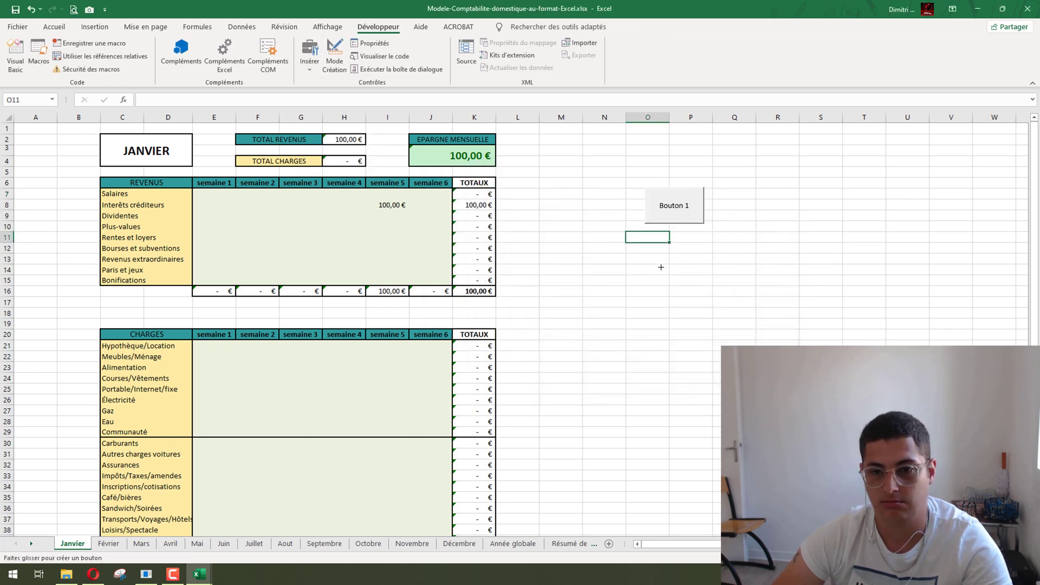
{"action": "left_click_drag", "start_coordinate": [662, 267], "coordinate": [716, 312]}
{"action": "left_click", "coordinate": [576, 263]}
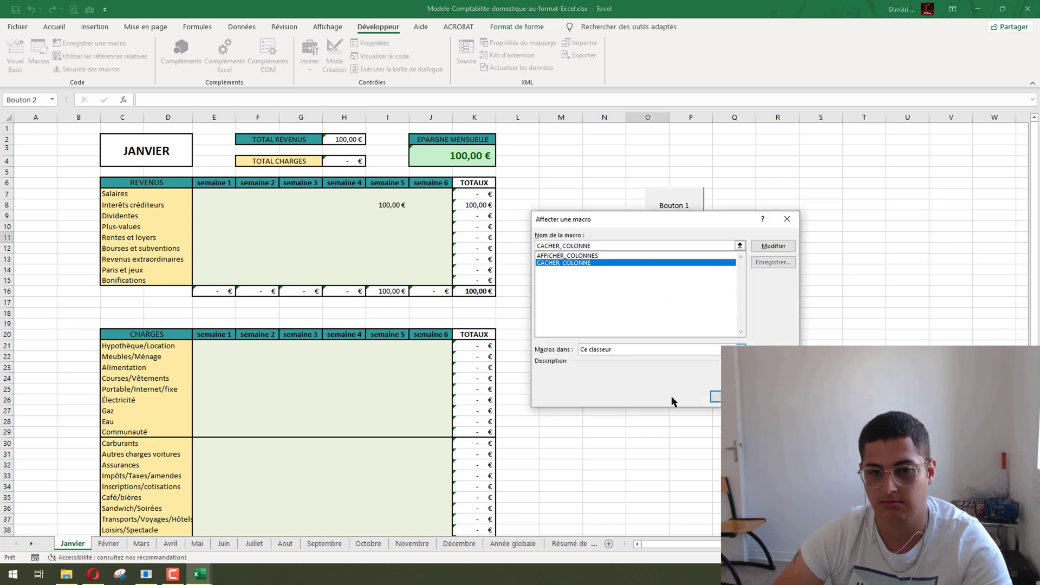
{"action": "left_click", "coordinate": [618, 353]}
{"action": "left_click", "coordinate": [599, 367]}
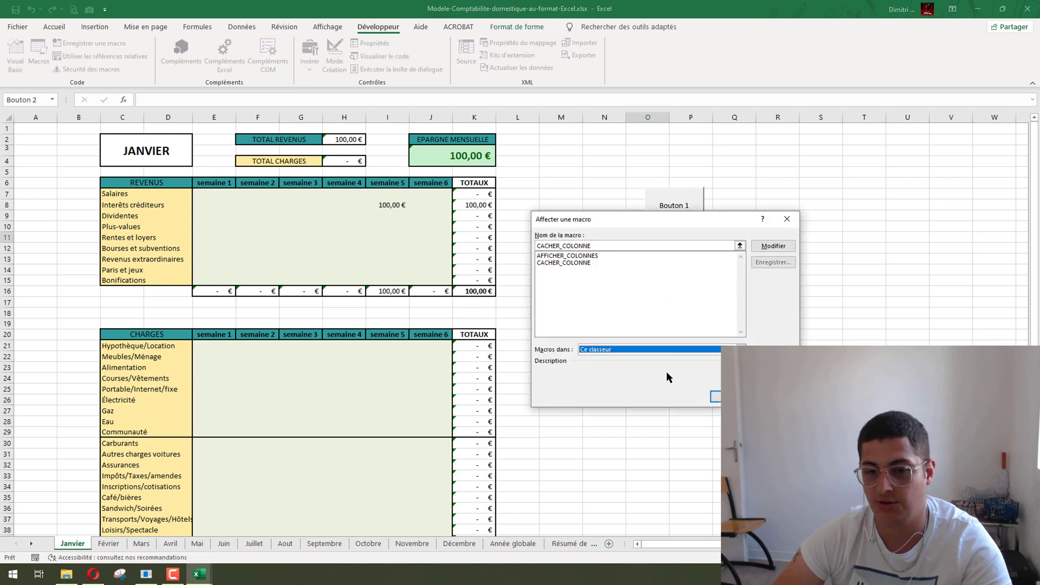
{"action": "left_click", "coordinate": [714, 397]}
{"action": "left_click", "coordinate": [646, 302]}
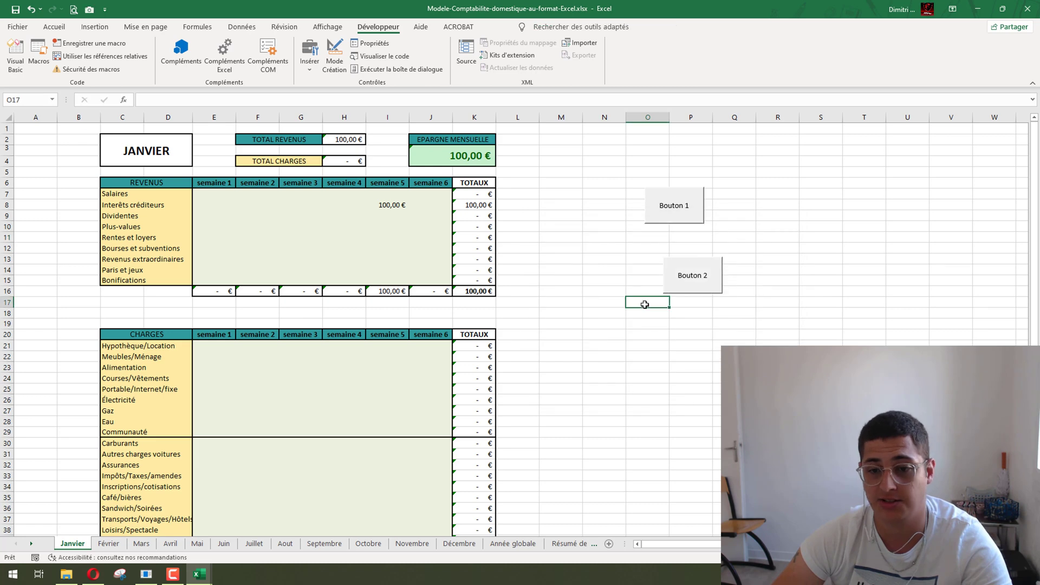
{"action": "left_click", "coordinate": [578, 248]}
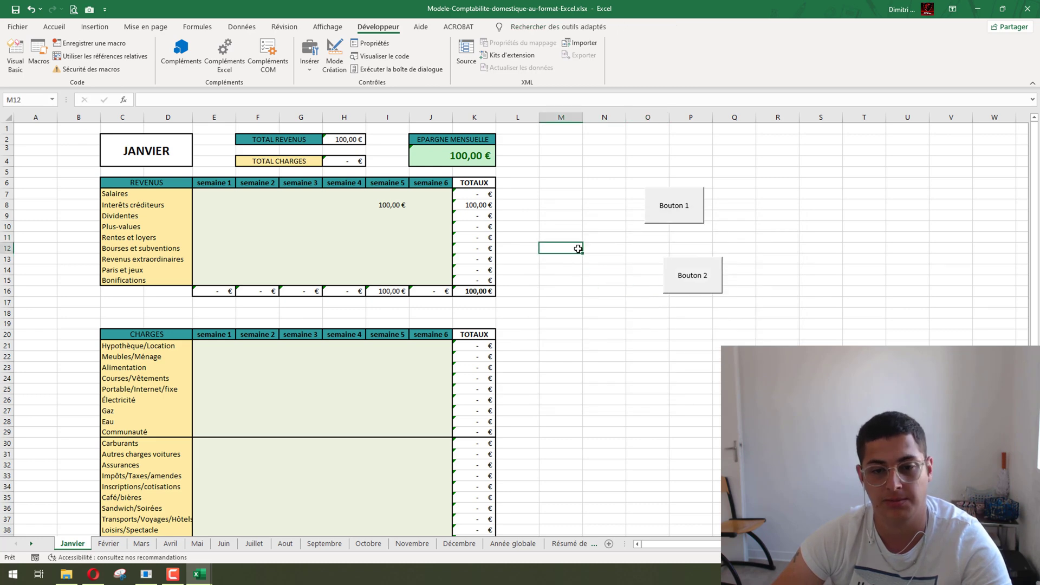
Test both buttons by hiding columns J and K with Bouton 2 and showing them again with Bouton 1
{"action": "left_click", "coordinate": [707, 290]}
{"action": "left_click", "coordinate": [710, 324]}
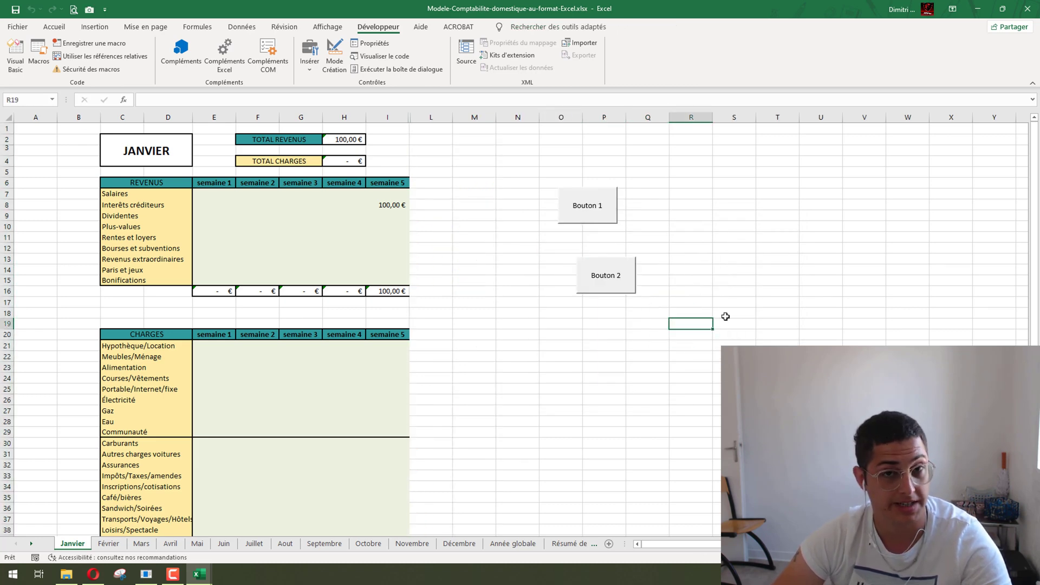
{"action": "left_click", "coordinate": [589, 219]}
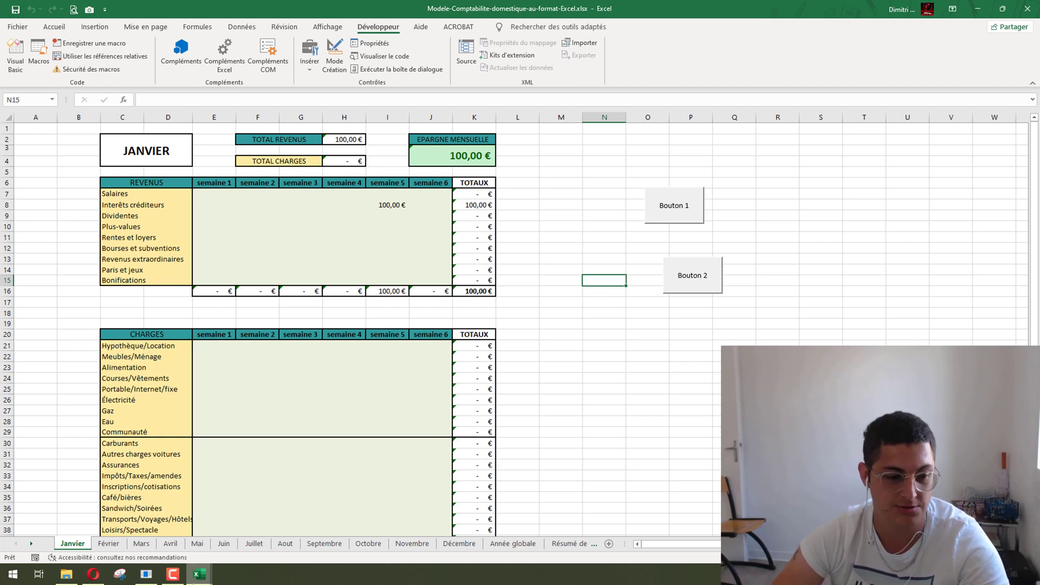
View the macro code and close its editor, then hide columns J and K with Bouton 2 and show them with Bouton 1
{"action": "mouse_move", "coordinate": [199, 576]}
{"action": "left_click", "coordinate": [239, 528]}
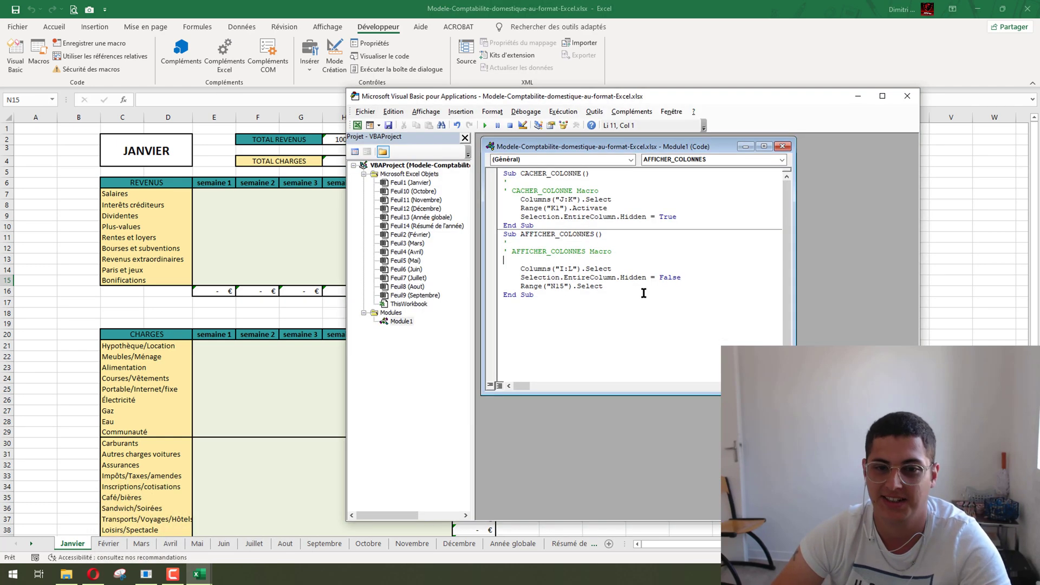
{"action": "left_click", "coordinate": [907, 96]}
{"action": "left_click", "coordinate": [713, 288]}
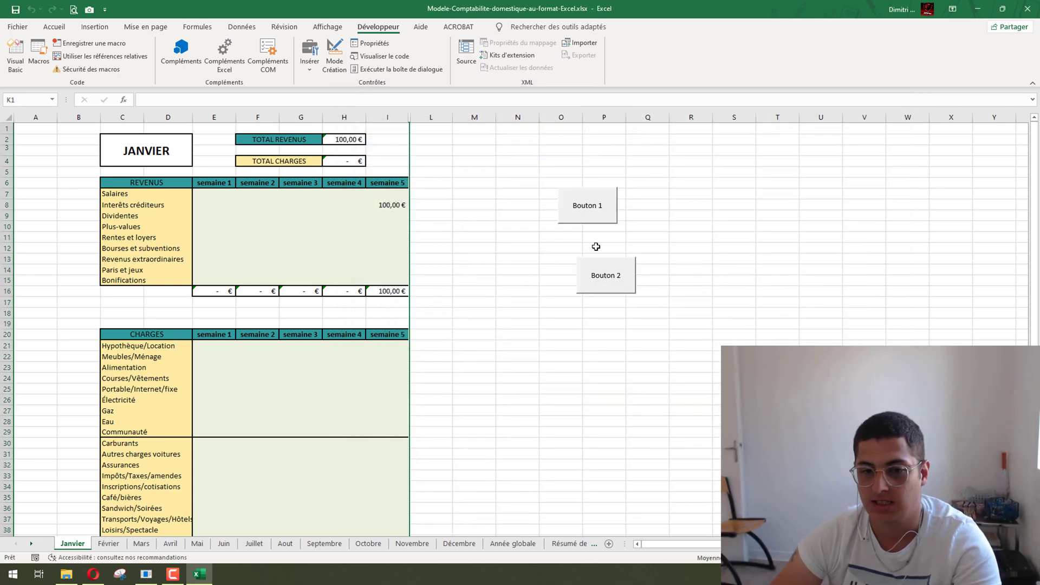
{"action": "left_click", "coordinate": [583, 201]}
Delete both macro buttons, Bouton 2 and Bouton 1, from the Janvier sheet
{"action": "right_click", "coordinate": [670, 276]}
{"action": "left_click", "coordinate": [681, 267]}
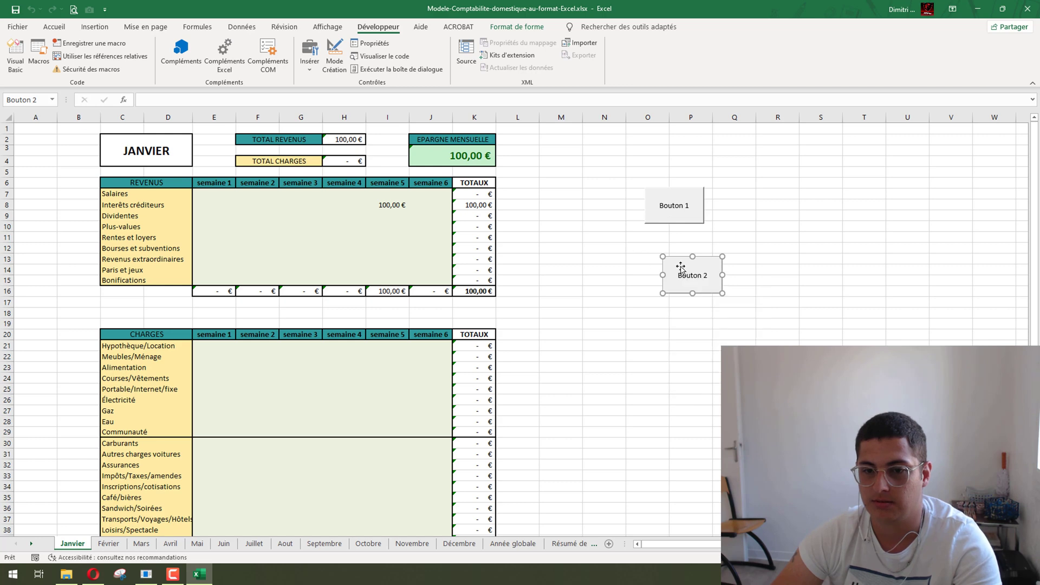
{"action": "key", "text": "Delete"}
{"action": "right_click", "coordinate": [672, 210]}
{"action": "left_click", "coordinate": [667, 207]}
{"action": "key", "text": "Delete"}
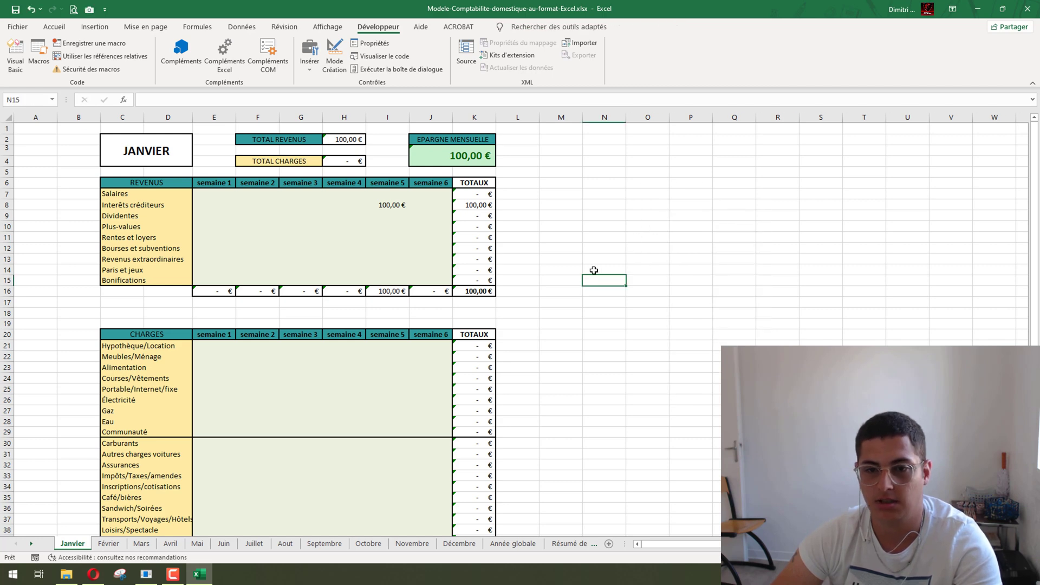
Delete all the macro code in Module1 and close the Visual Basic editor
{"action": "left_click", "coordinate": [594, 271]}
{"action": "left_click", "coordinate": [401, 56]}
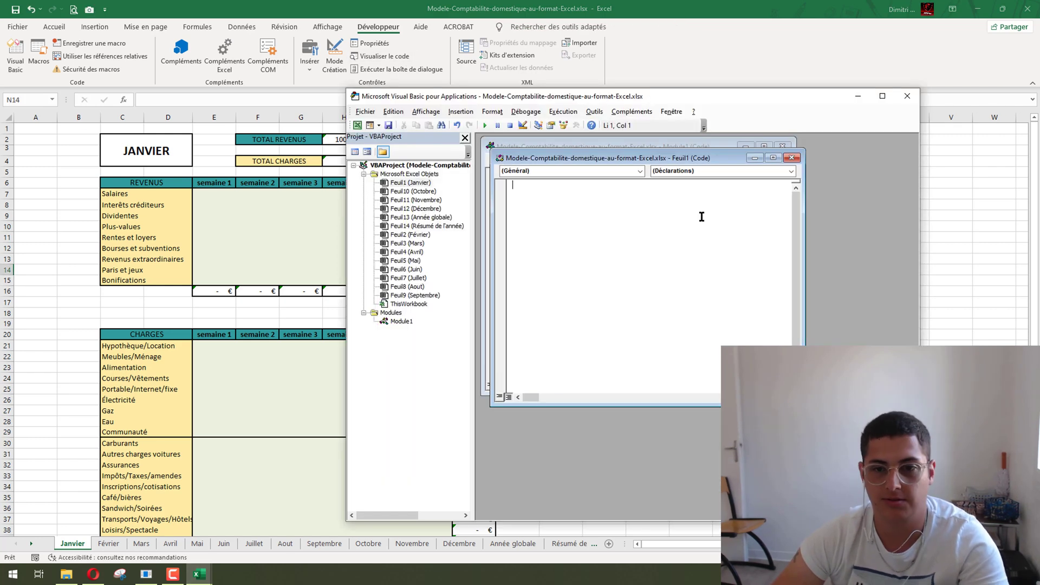
{"action": "left_click", "coordinate": [792, 158]}
{"action": "left_click_drag", "start_coordinate": [587, 301], "coordinate": [509, 184]}
{"action": "key", "text": "Delete"}
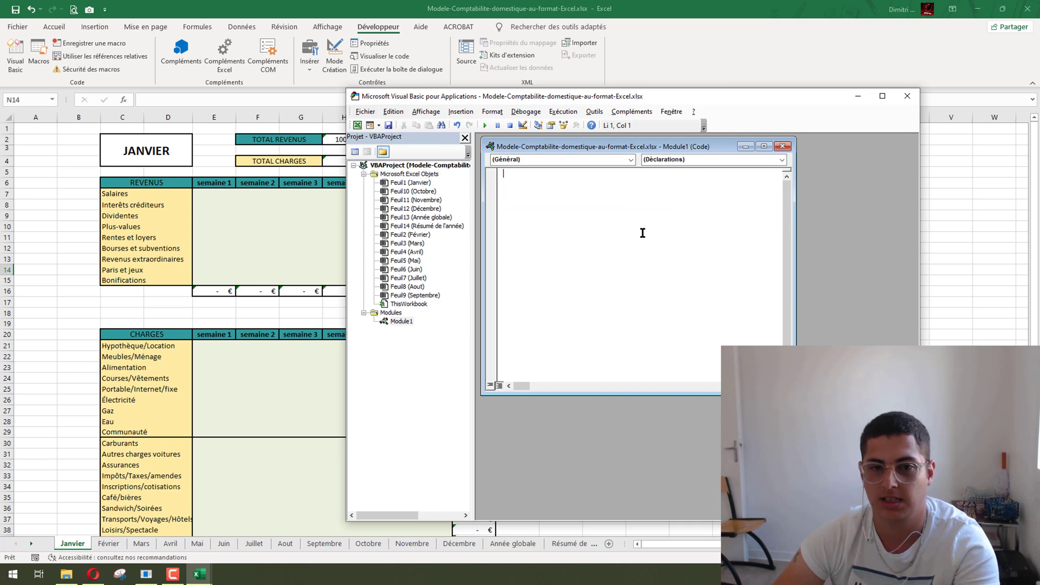
{"action": "left_click", "coordinate": [908, 96]}
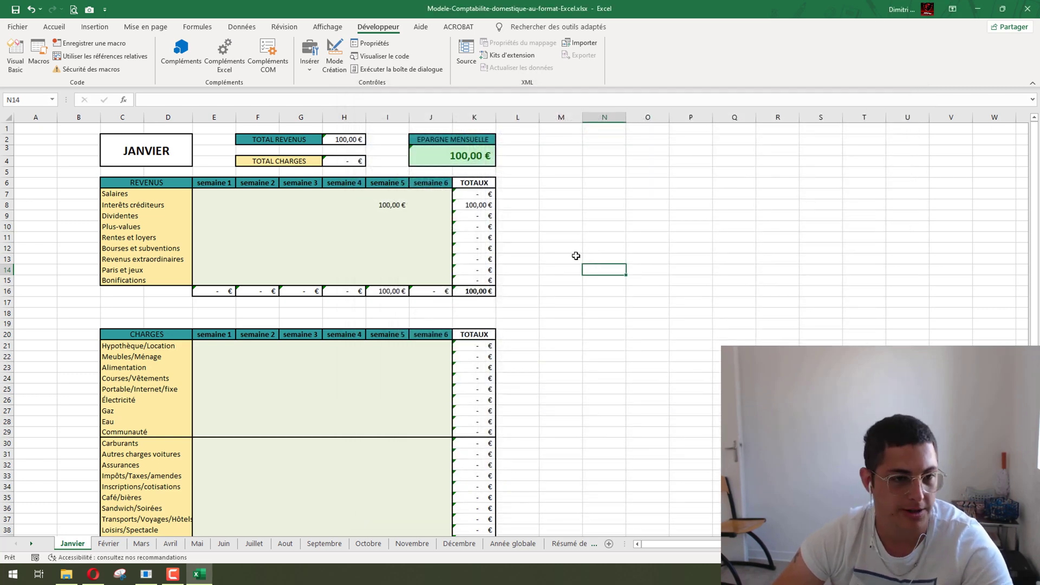
Select the revenue cells E7:J15 and start recording a macro named METTRECOULEUR in this workbook
{"action": "left_click", "coordinate": [691, 249]}
{"action": "left_click_drag", "start_coordinate": [222, 194], "coordinate": [417, 262]}
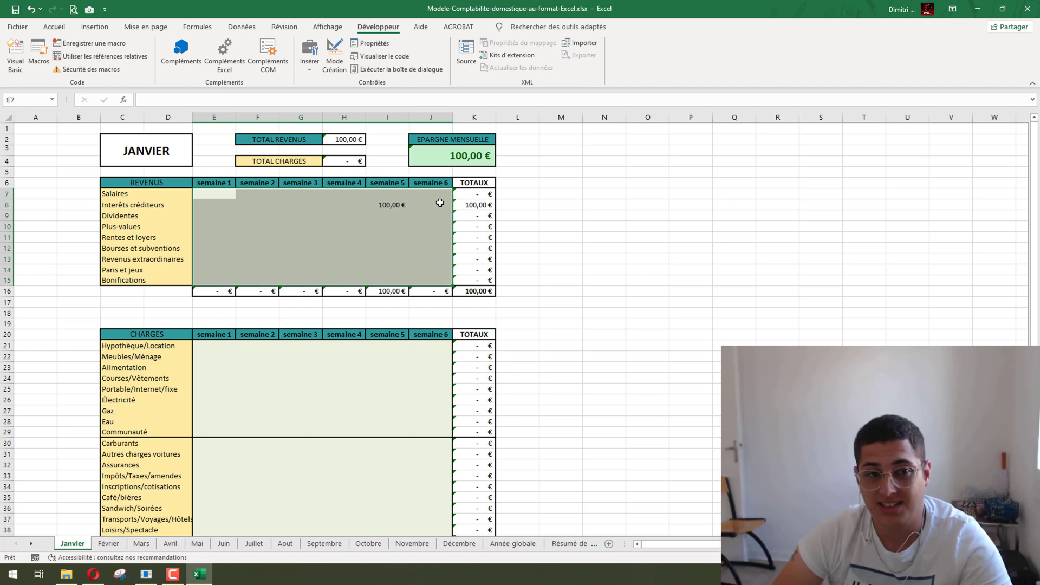
{"action": "scroll", "coordinate": [275, 49], "scroll_direction": "up", "scroll_amount": 7}
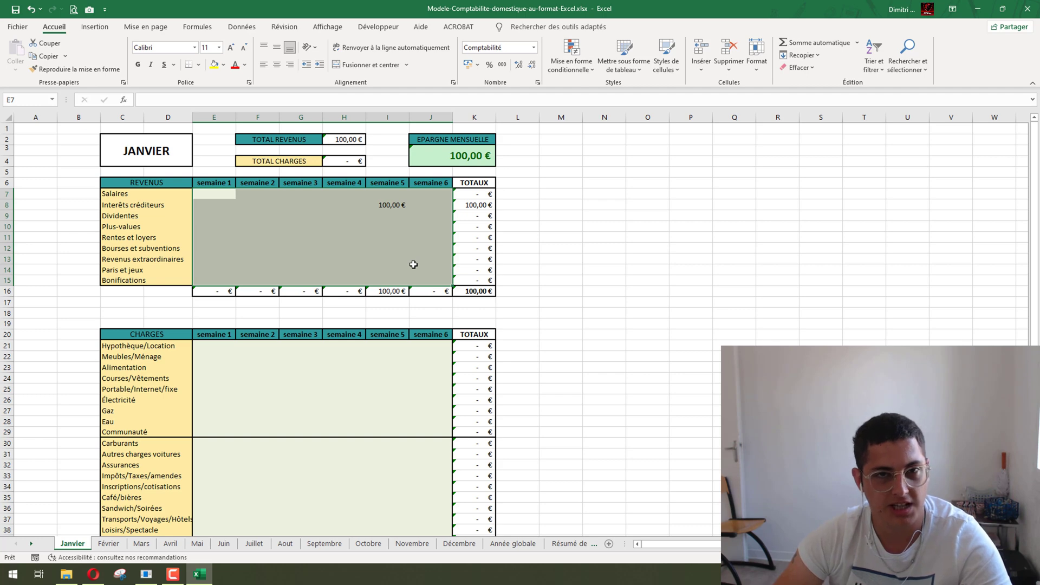
{"action": "left_click", "coordinate": [35, 558]}
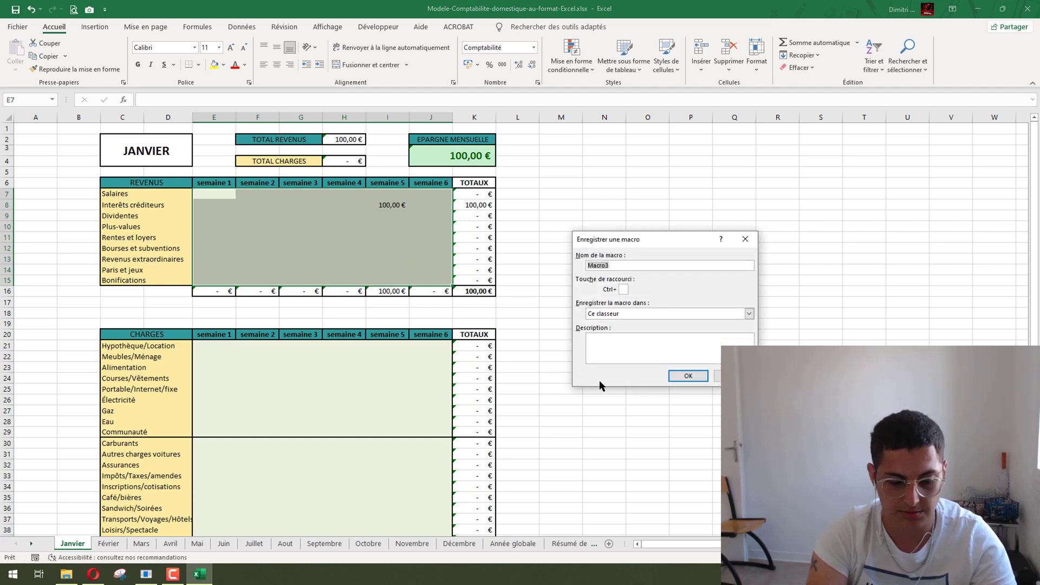
{"action": "type", "text": "METTRECOULEUR"}
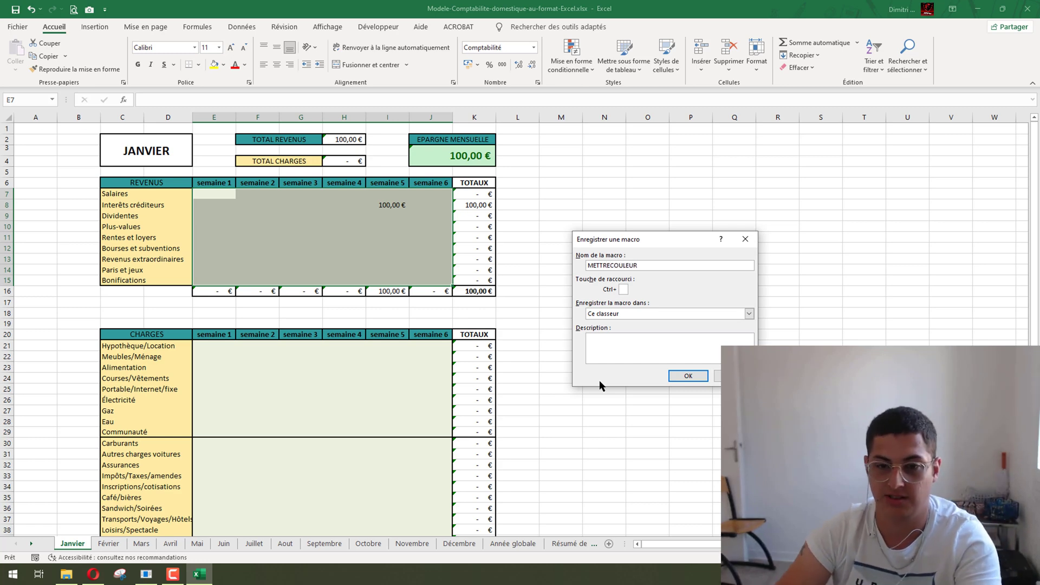
{"action": "key", "text": "Return"}
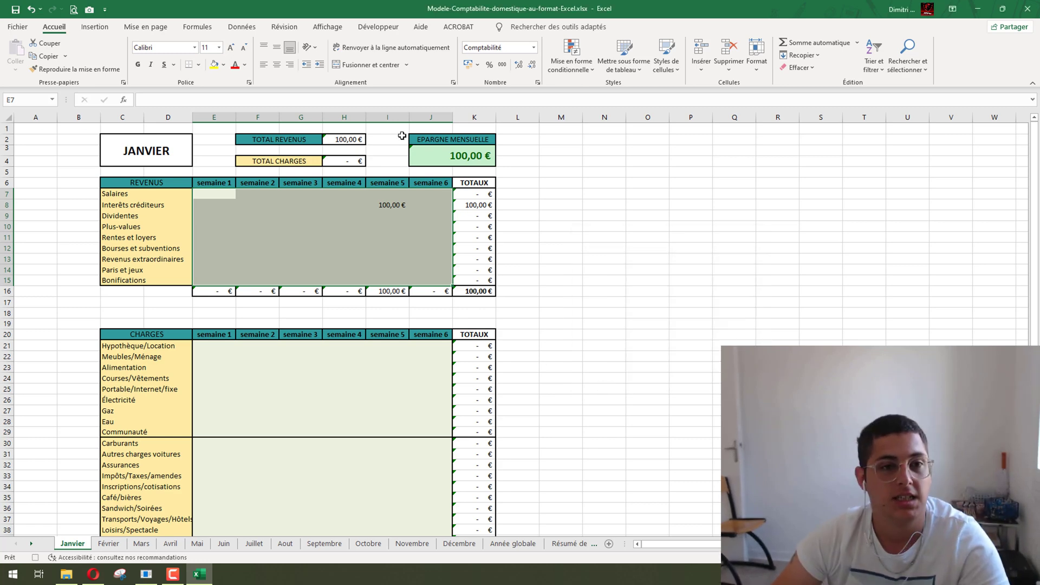
Open the fill formatting of the selected revenue cells and set the pattern colour to standard green
{"action": "right_click", "coordinate": [320, 255]}
{"action": "left_click", "coordinate": [371, 479]}
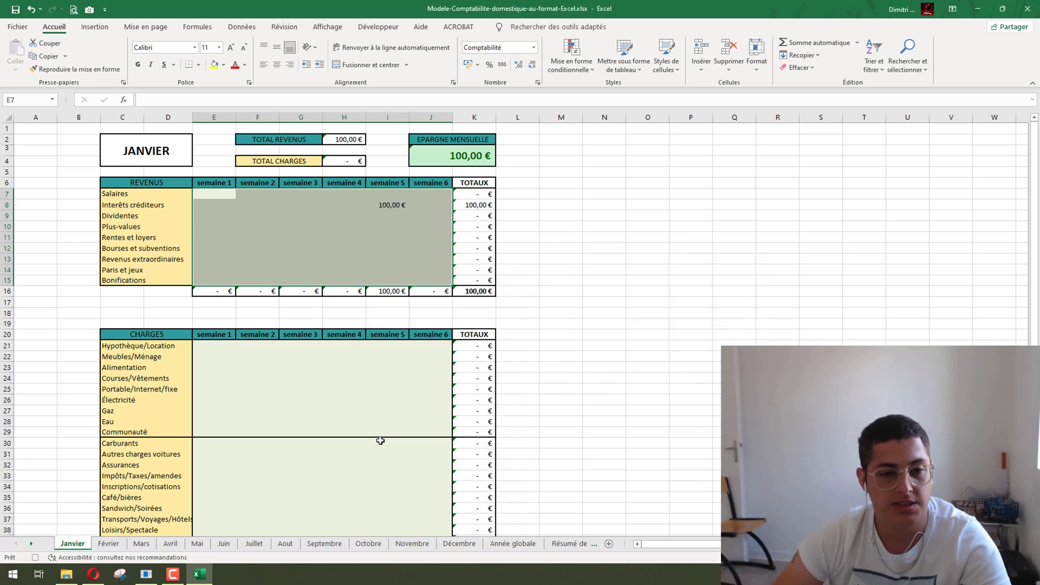
{"action": "left_click", "coordinate": [380, 324]}
{"action": "left_click_drag", "start_coordinate": [380, 305], "coordinate": [690, 149]}
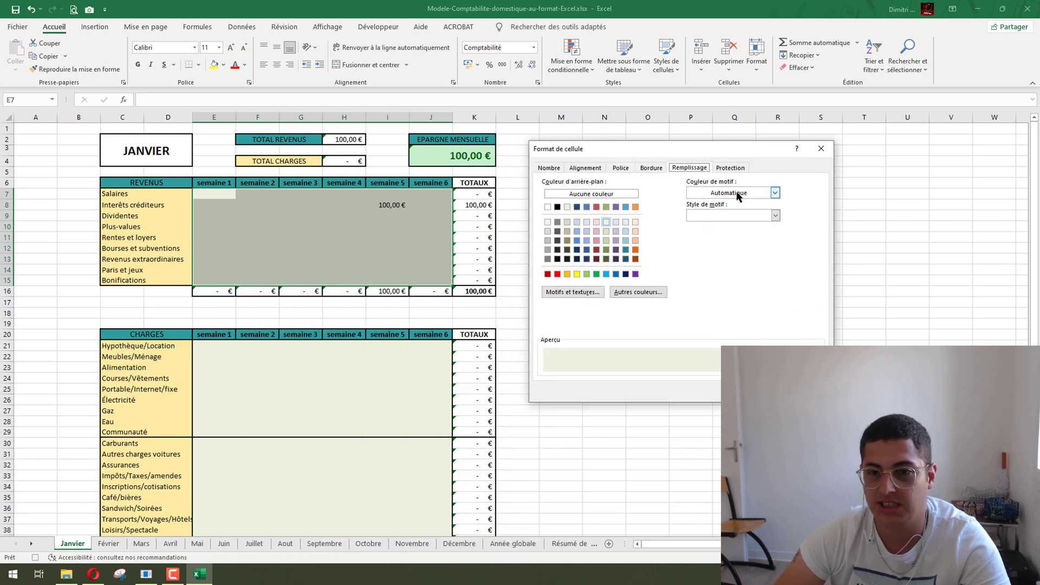
{"action": "left_click", "coordinate": [740, 194]}
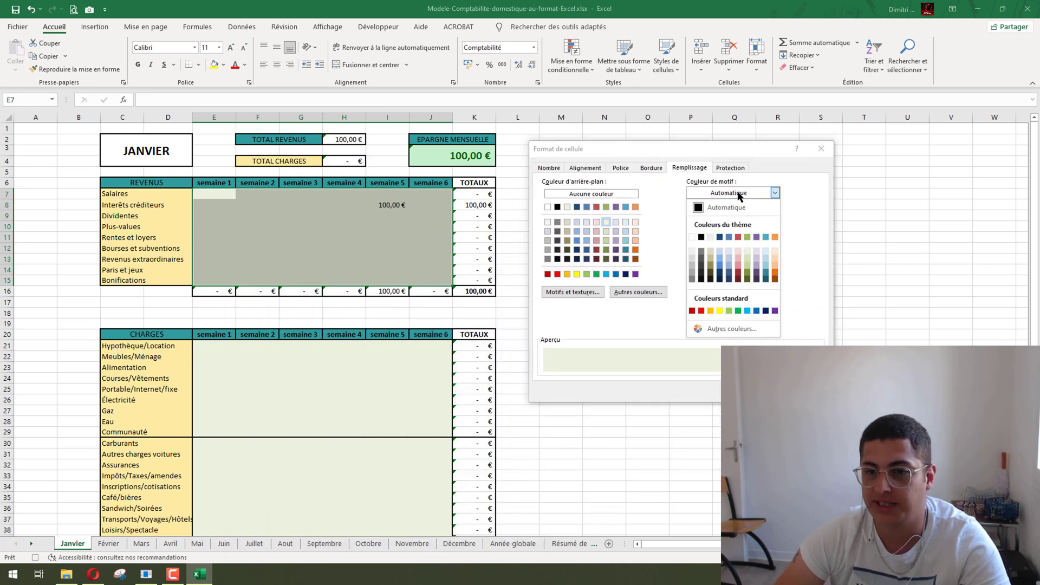
{"action": "left_click", "coordinate": [739, 311]}
Apply a two-colour upward diagonal gradient (Diagonal haut) with standard green as Couleur 2 to E7:J15, and stop the macro recording
{"action": "left_click", "coordinate": [575, 295]}
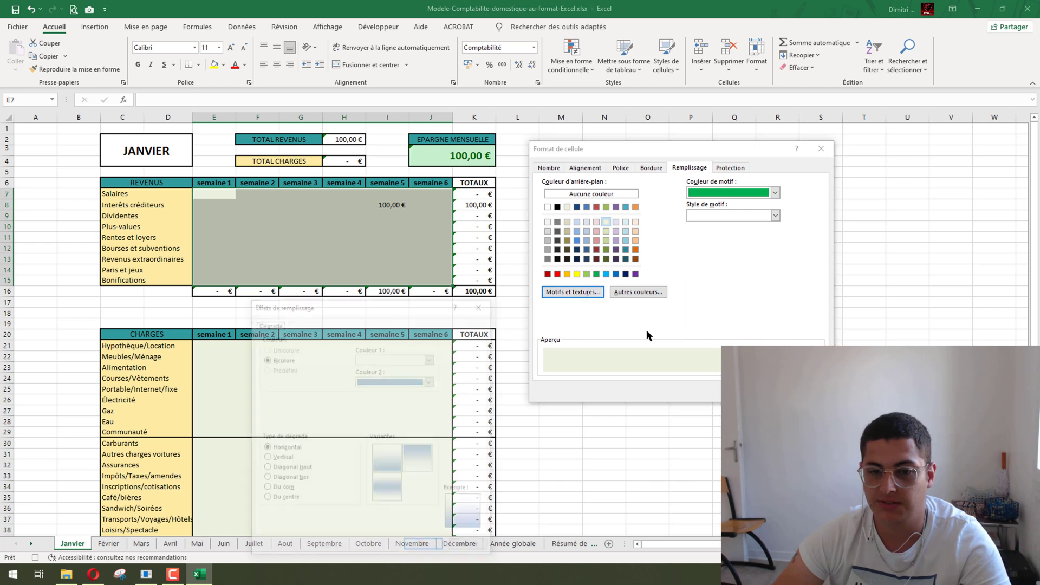
{"action": "left_click_drag", "start_coordinate": [415, 310], "coordinate": [706, 112]}
{"action": "left_click", "coordinate": [721, 189]}
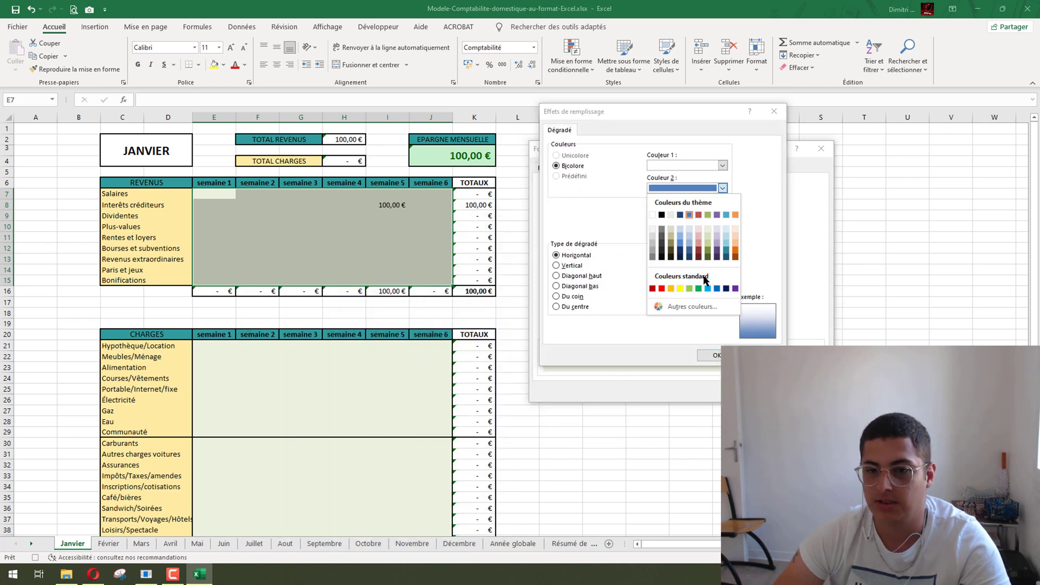
{"action": "left_click", "coordinate": [699, 288]}
{"action": "left_click", "coordinate": [581, 276]}
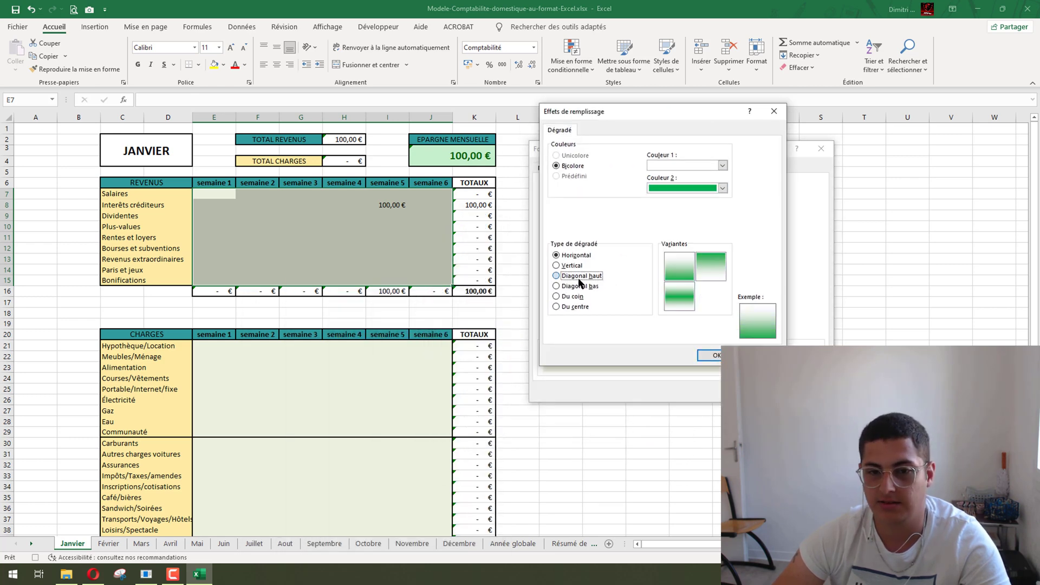
{"action": "left_click", "coordinate": [703, 353]}
{"action": "left_click", "coordinate": [755, 390]}
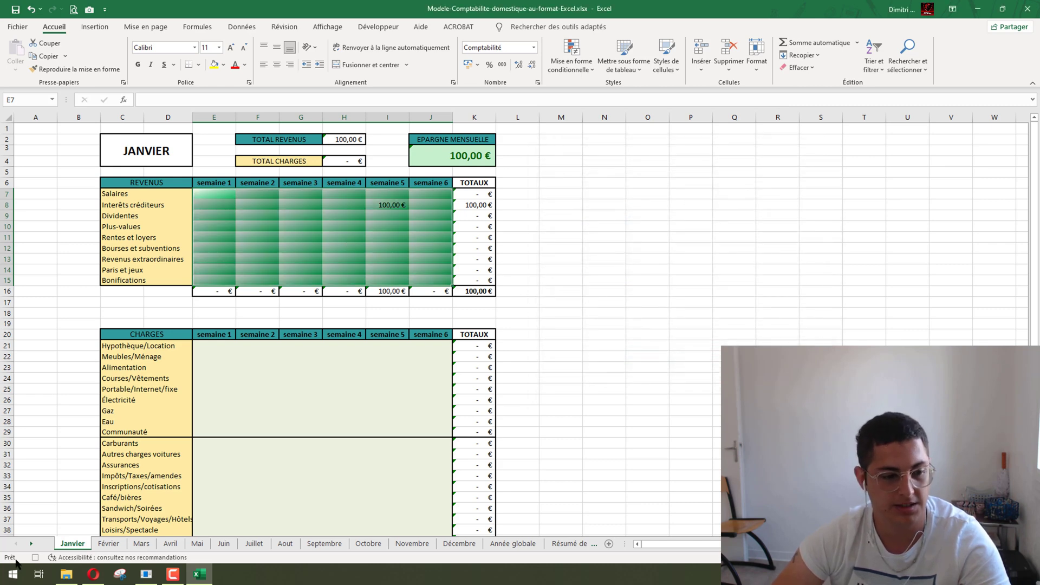
{"action": "left_click", "coordinate": [560, 260]}
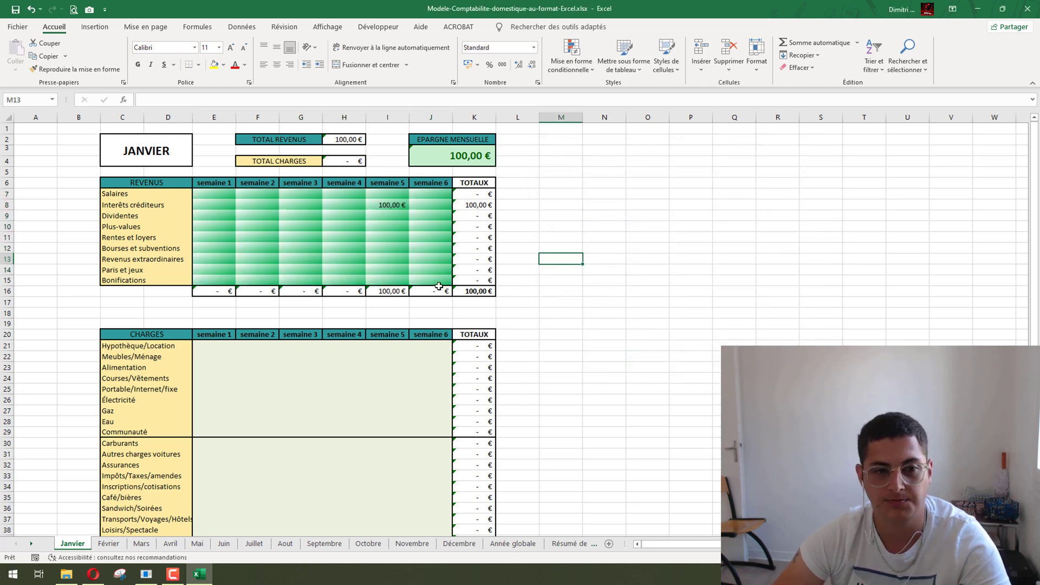
Remove the fill from the revenue cells E7:J15 using Aucun remplissage
{"action": "left_click_drag", "start_coordinate": [226, 193], "coordinate": [436, 284]}
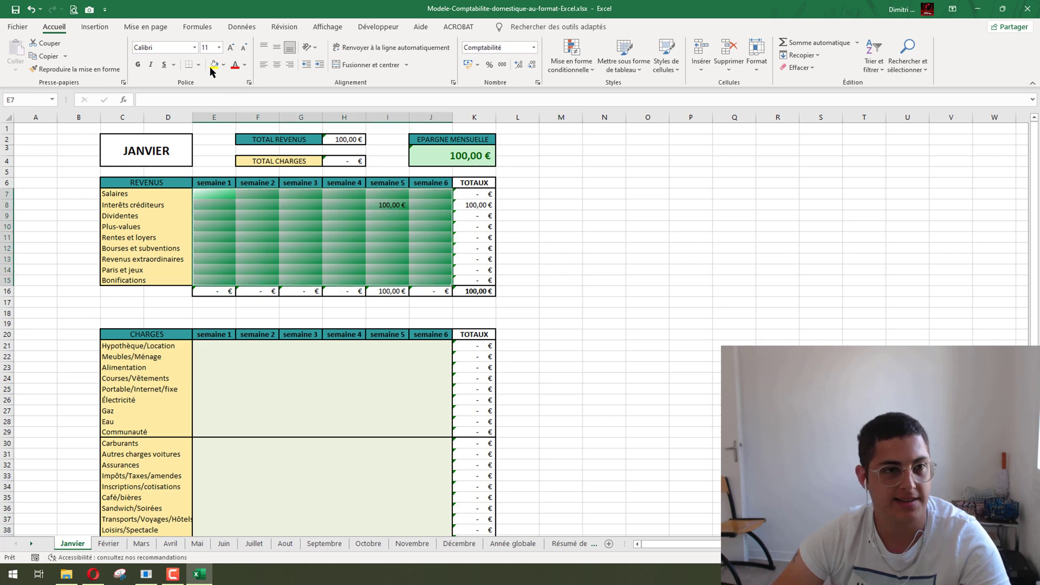
{"action": "left_click", "coordinate": [221, 65]}
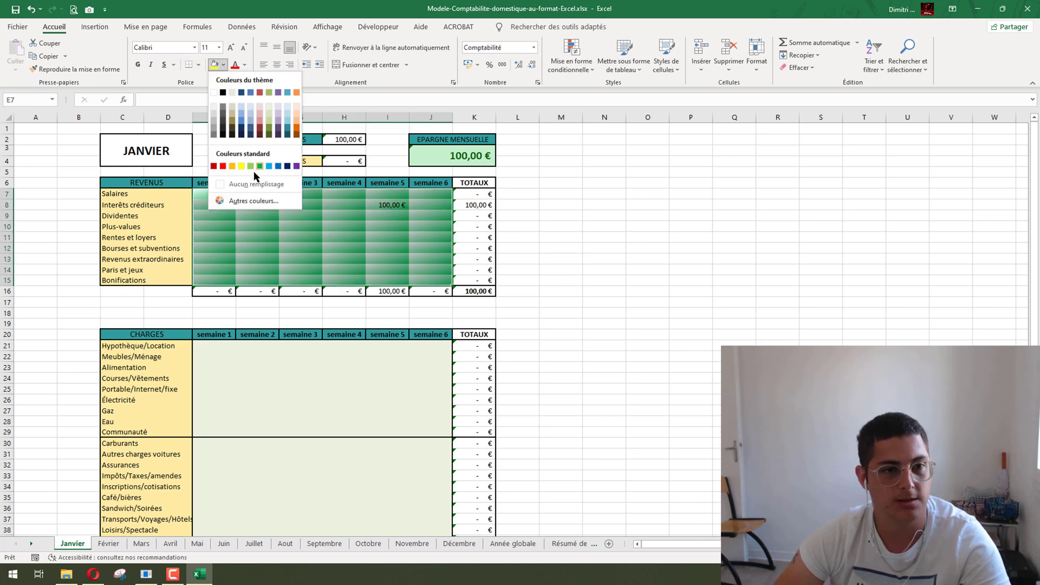
{"action": "left_click", "coordinate": [238, 180]}
{"action": "left_click", "coordinate": [595, 270]}
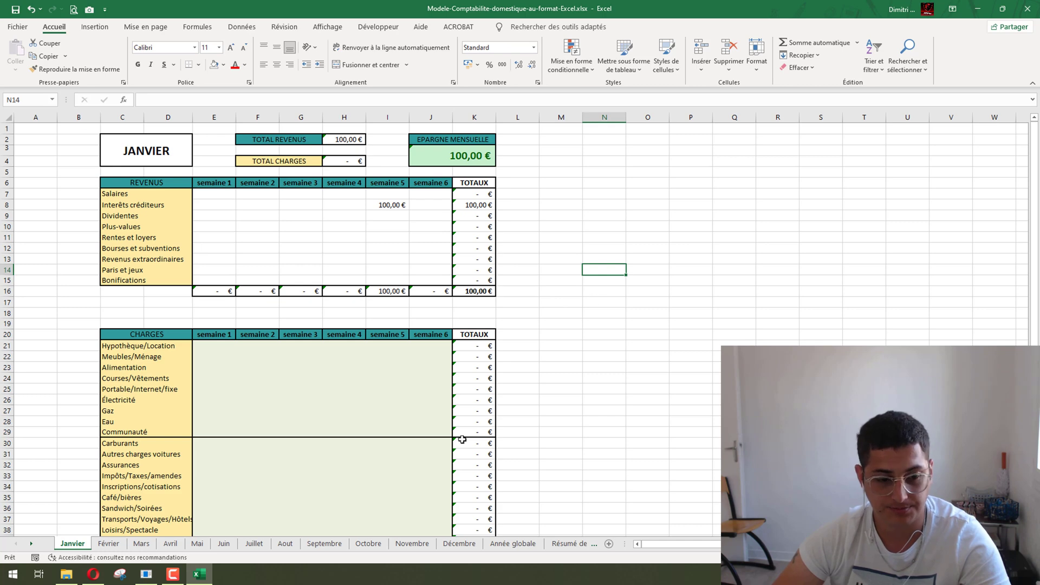
Insert a form-control button around N7:Q12 and assign it the METTRECOULEUR macro
{"action": "left_click", "coordinate": [378, 26]}
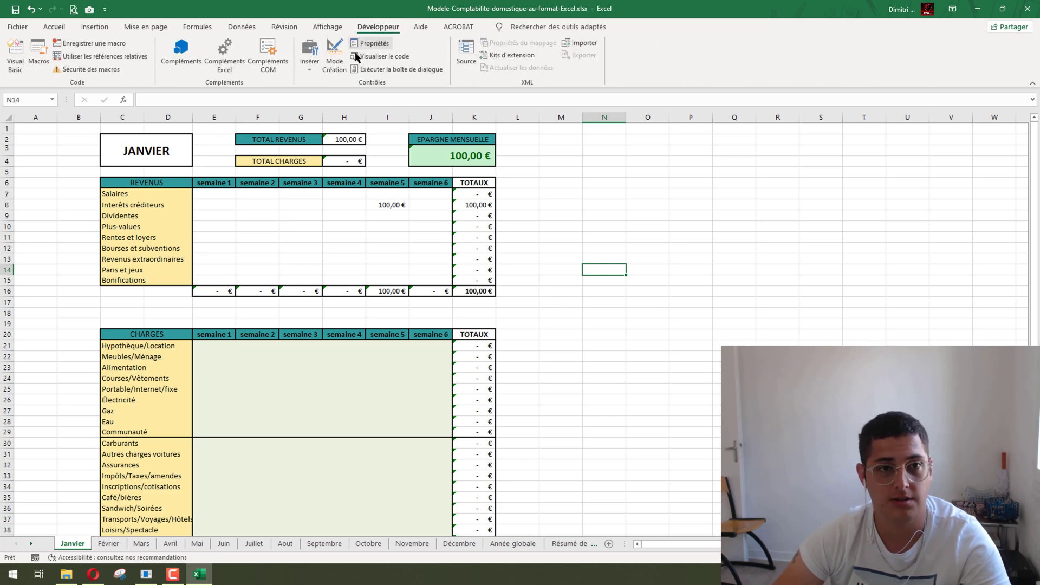
{"action": "left_click", "coordinate": [310, 55]}
{"action": "left_click", "coordinate": [305, 98]}
{"action": "left_click_drag", "start_coordinate": [604, 191], "coordinate": [743, 251]}
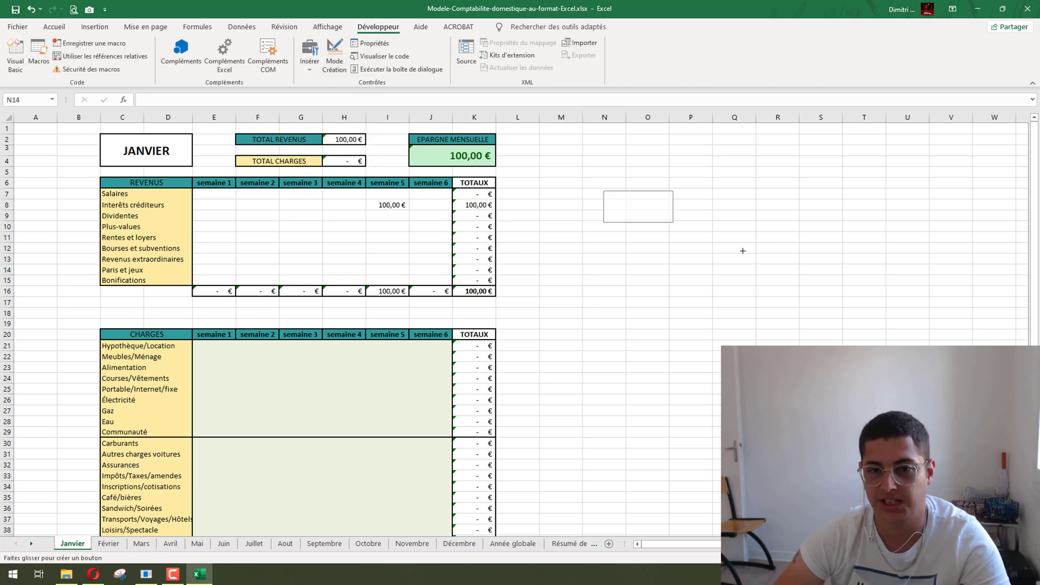
{"action": "left_click", "coordinate": [569, 256]}
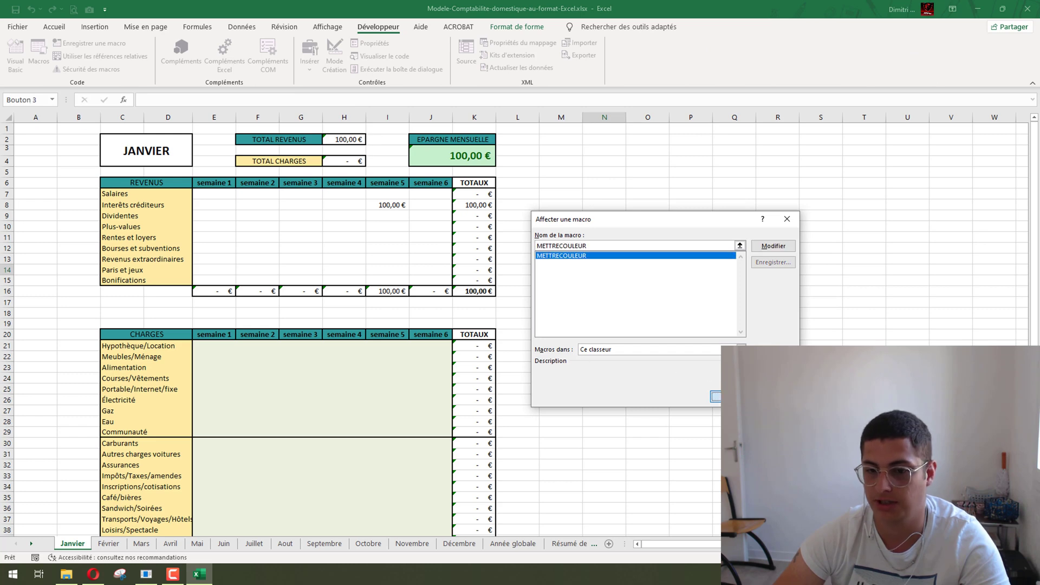
{"action": "left_click", "coordinate": [714, 396]}
{"action": "left_click", "coordinate": [679, 292]}
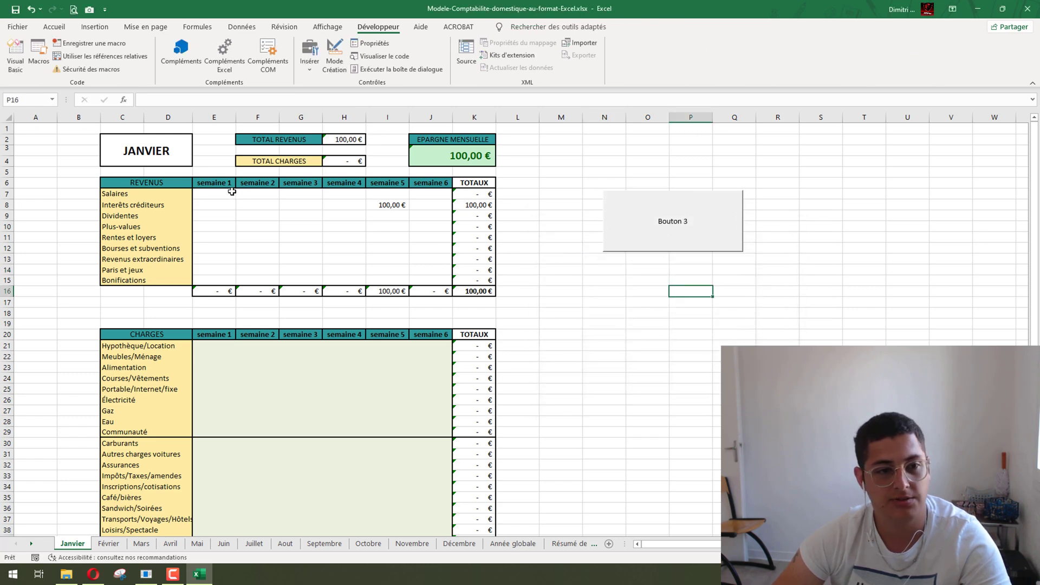
Test Bouton 3 by running its colour macro on cell N20 and on the revenue cells E7:J15
{"action": "left_click_drag", "start_coordinate": [233, 192], "coordinate": [444, 278]}
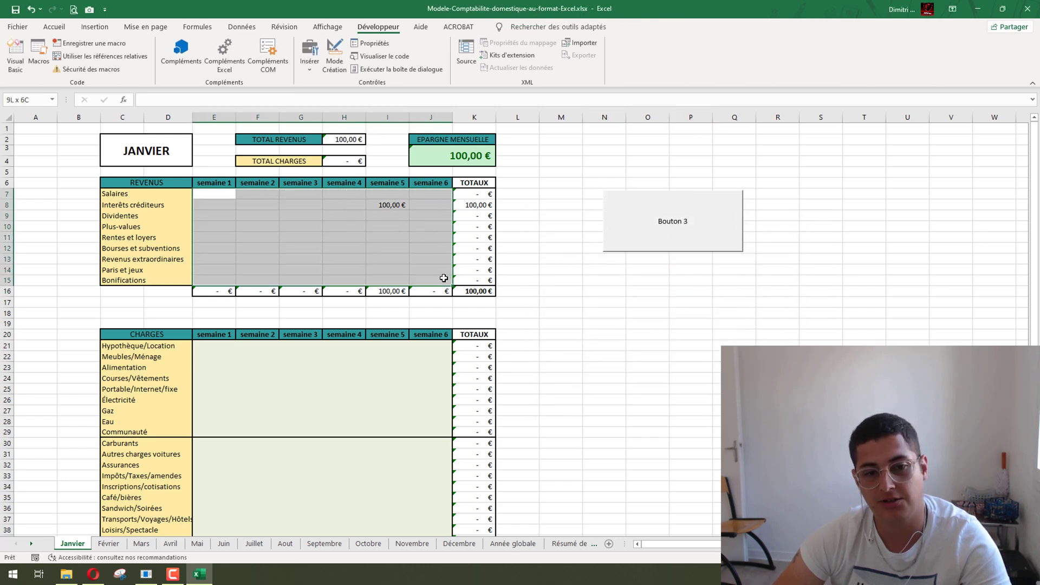
{"action": "left_click", "coordinate": [618, 335]}
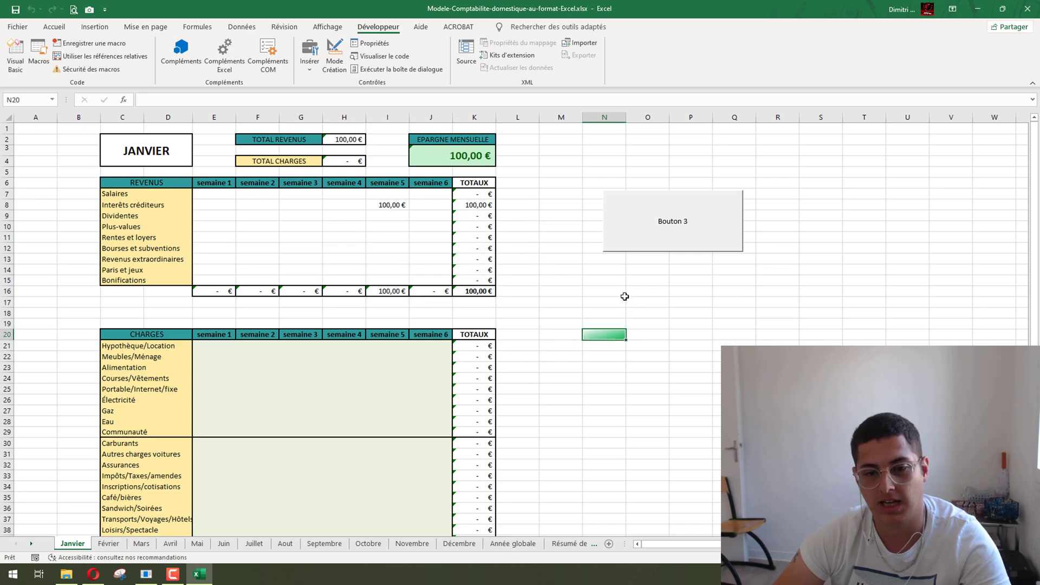
{"action": "left_click_drag", "start_coordinate": [225, 195], "coordinate": [439, 276]}
{"action": "left_click", "coordinate": [712, 225]}
{"action": "left_click", "coordinate": [599, 292]}
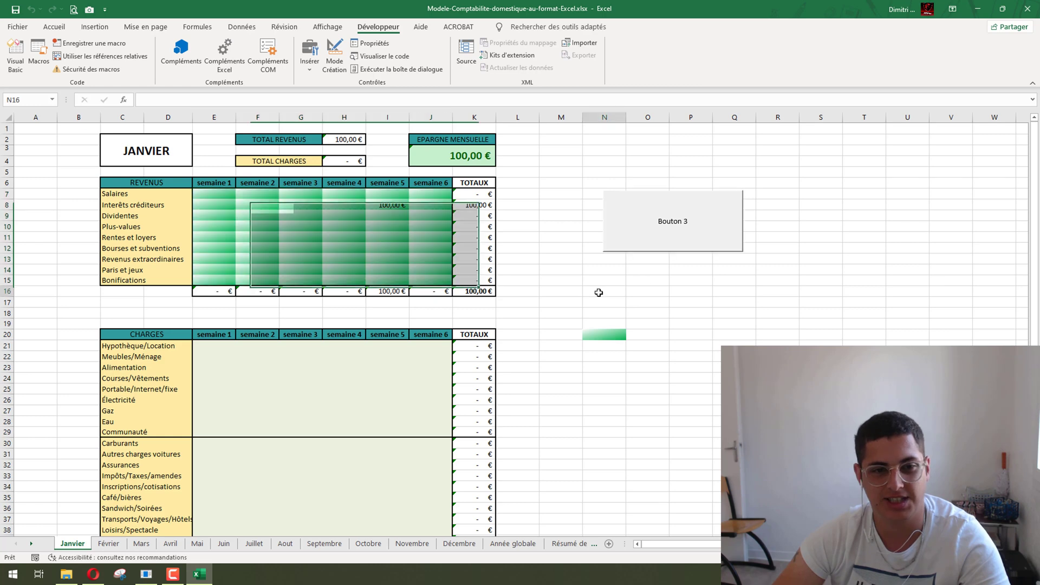
Run the colour macro from Bouton 3 on the revenue totals K7:K15
{"action": "left_click_drag", "start_coordinate": [468, 193], "coordinate": [467, 280]}
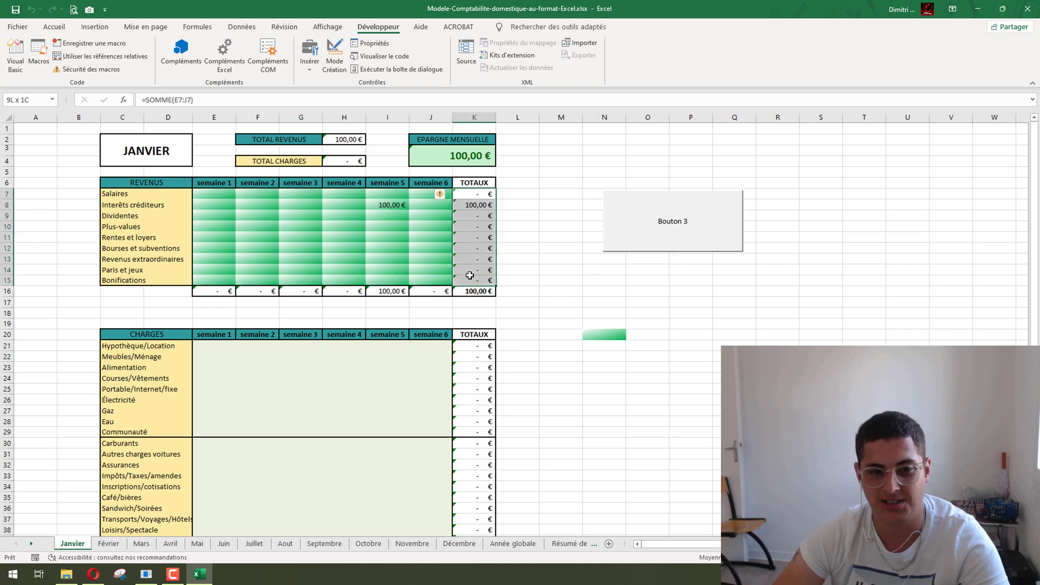
{"action": "left_click", "coordinate": [677, 220]}
{"action": "left_click", "coordinate": [647, 302]}
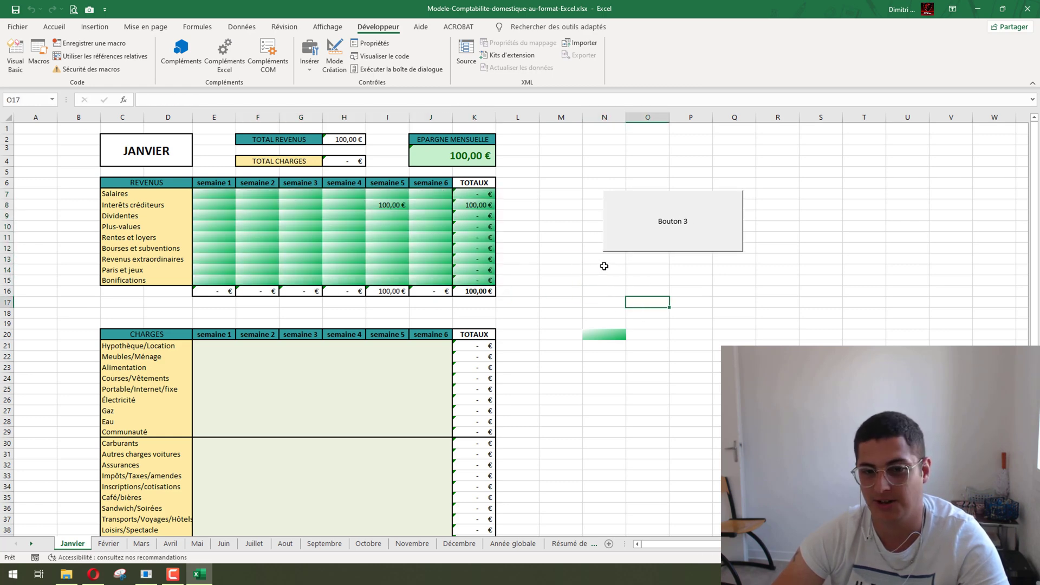
Remove the fill from cell N20 and from the revenue table range E6:K15
{"action": "left_click", "coordinate": [615, 334]}
{"action": "scroll", "coordinate": [147, 57], "scroll_direction": "up", "scroll_amount": 6}
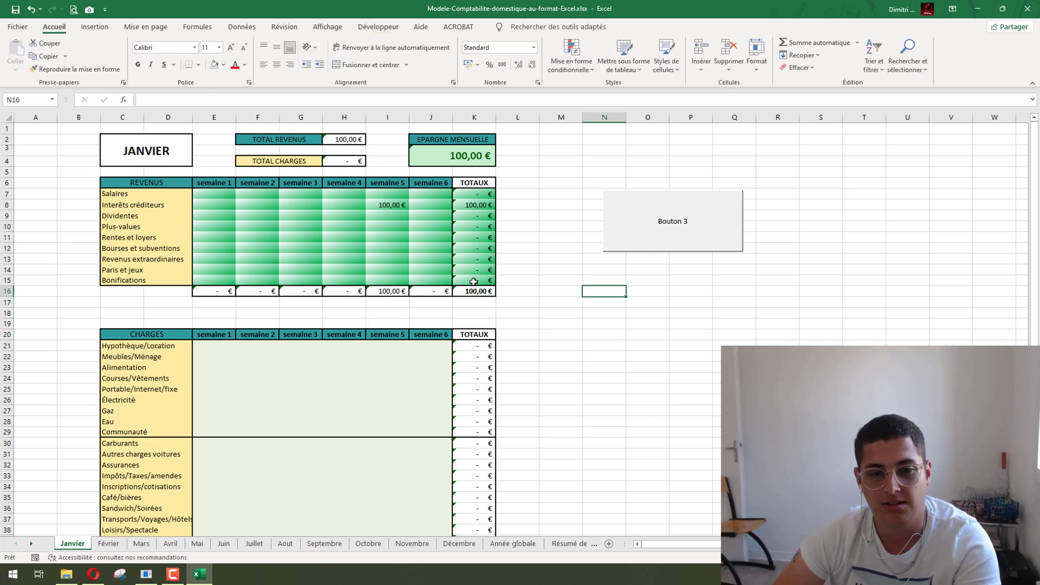
{"action": "left_click_drag", "start_coordinate": [473, 280], "coordinate": [206, 183]}
{"action": "left_click", "coordinate": [213, 64]}
{"action": "left_click", "coordinate": [596, 334]}
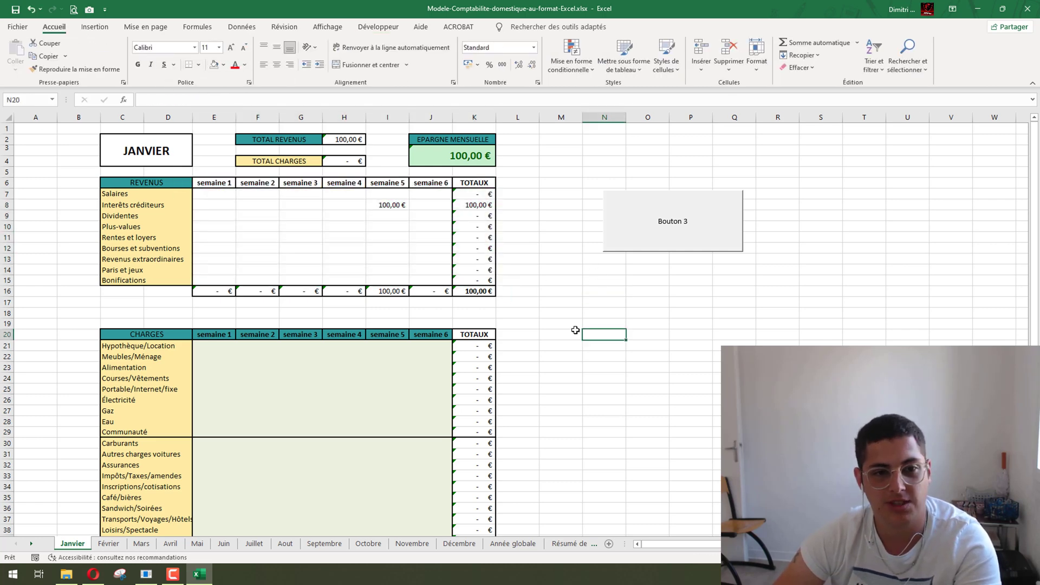
Delete Bouton 3 from the Janvier sheet
{"action": "right_click", "coordinate": [621, 218]}
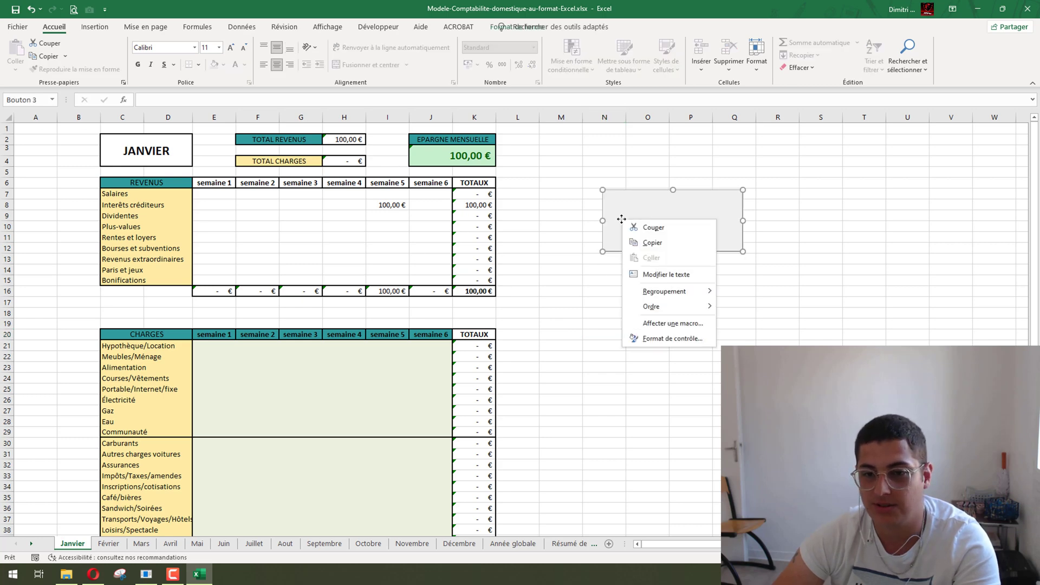
{"action": "left_click", "coordinate": [614, 198]}
{"action": "key", "text": "Delete"}
{"action": "left_click", "coordinate": [595, 257]}
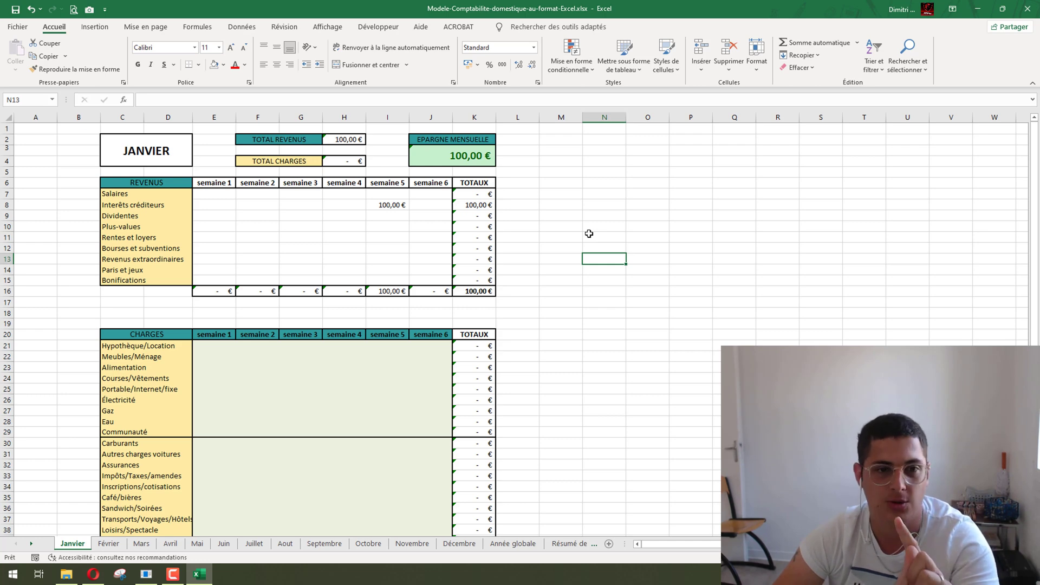
Save the workbook in the Téléchargements folder as a macro-enabled Excel workbook (*.xlsm), declining the macro-free format
{"action": "left_click", "coordinate": [16, 9]}
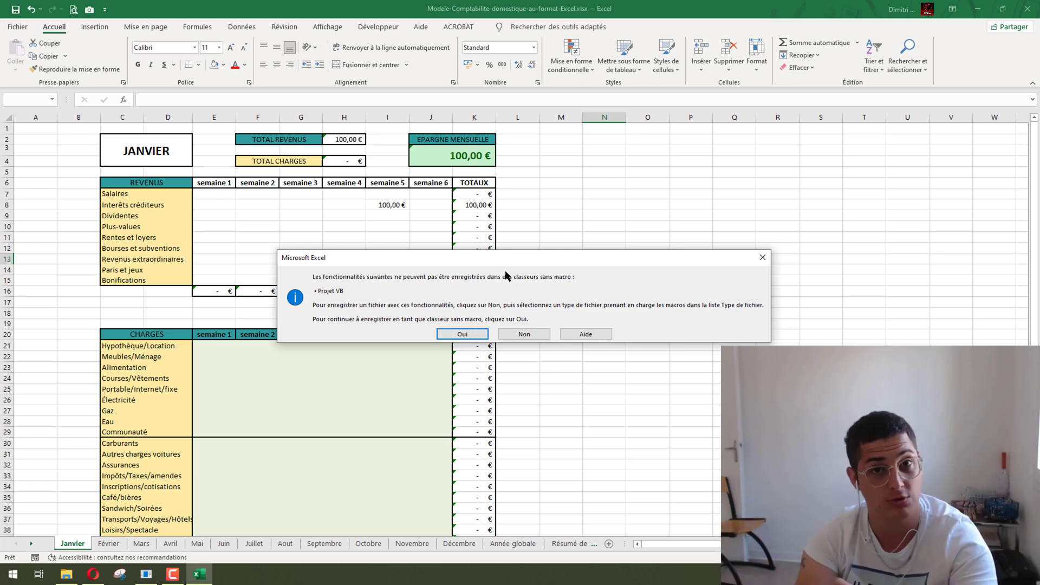
{"action": "left_click", "coordinate": [523, 334]}
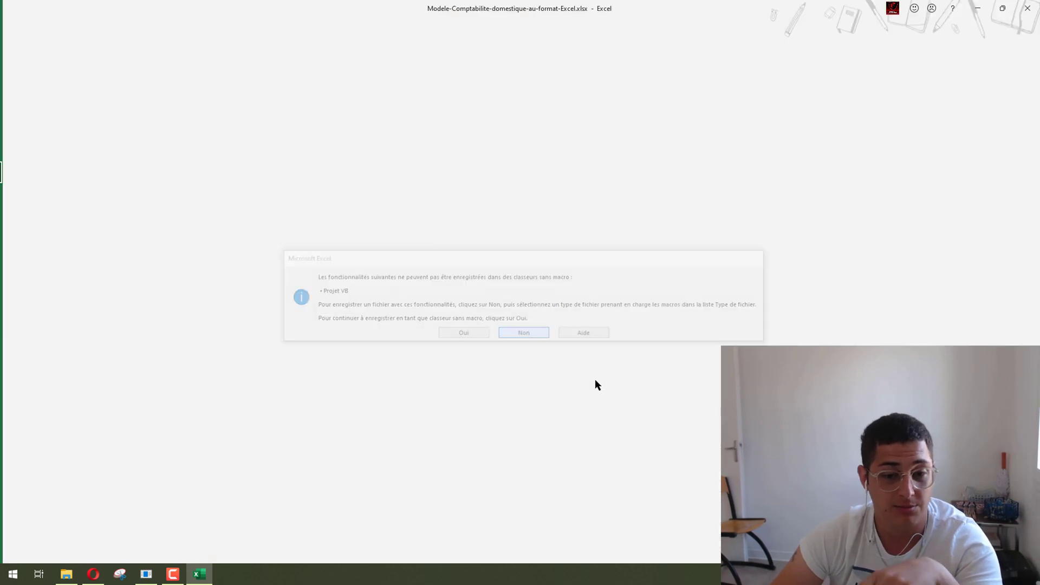
{"action": "left_click", "coordinate": [178, 191]}
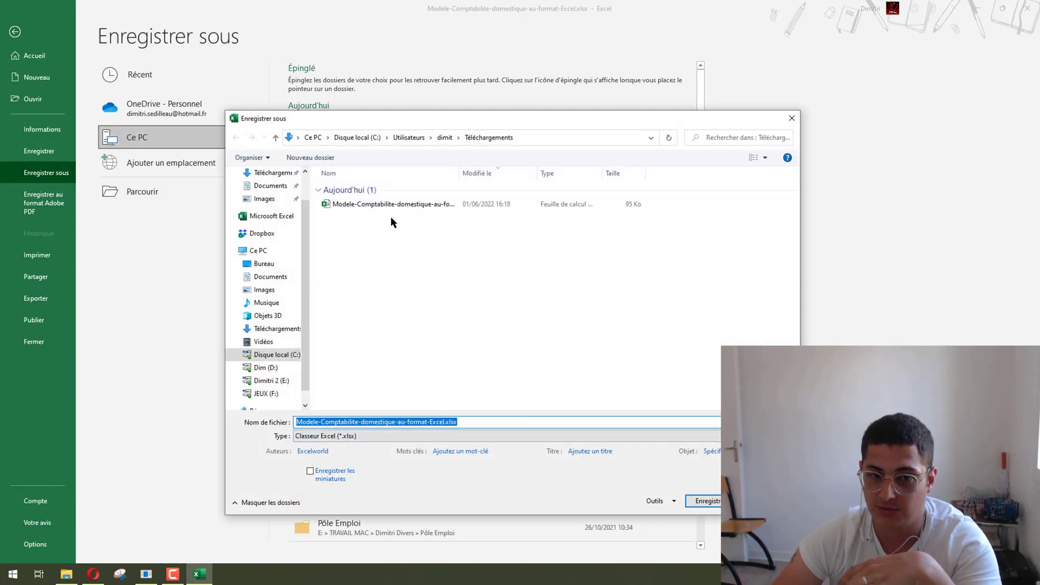
{"action": "left_click", "coordinate": [358, 436]}
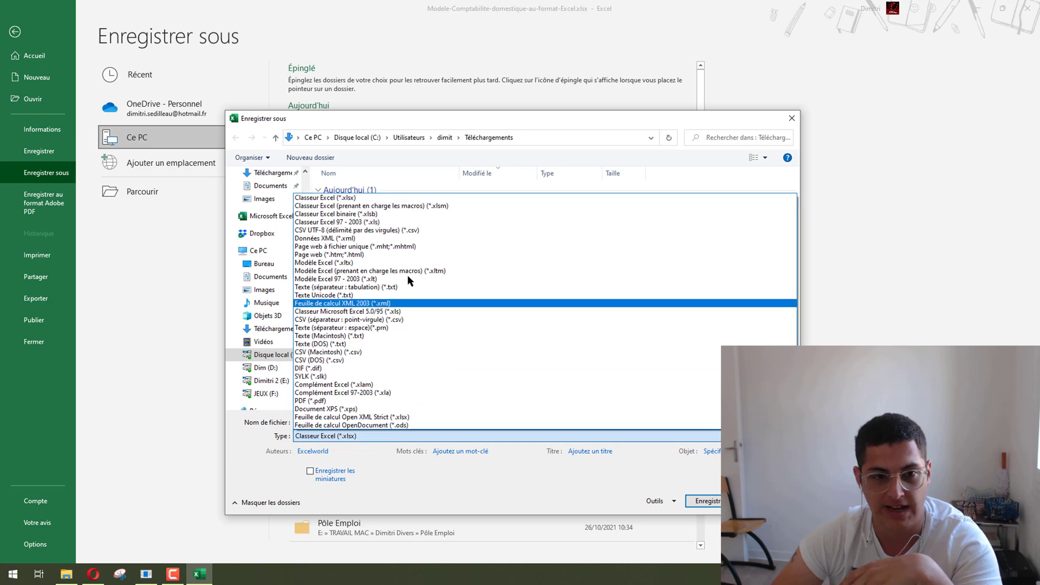
{"action": "left_click", "coordinate": [380, 206]}
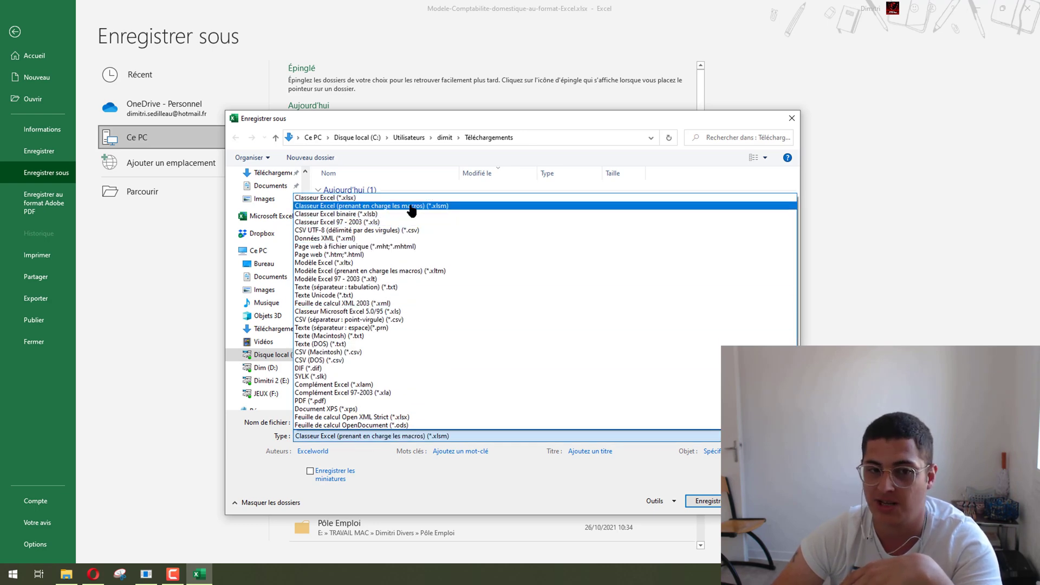
{"action": "left_click", "coordinate": [703, 501]}
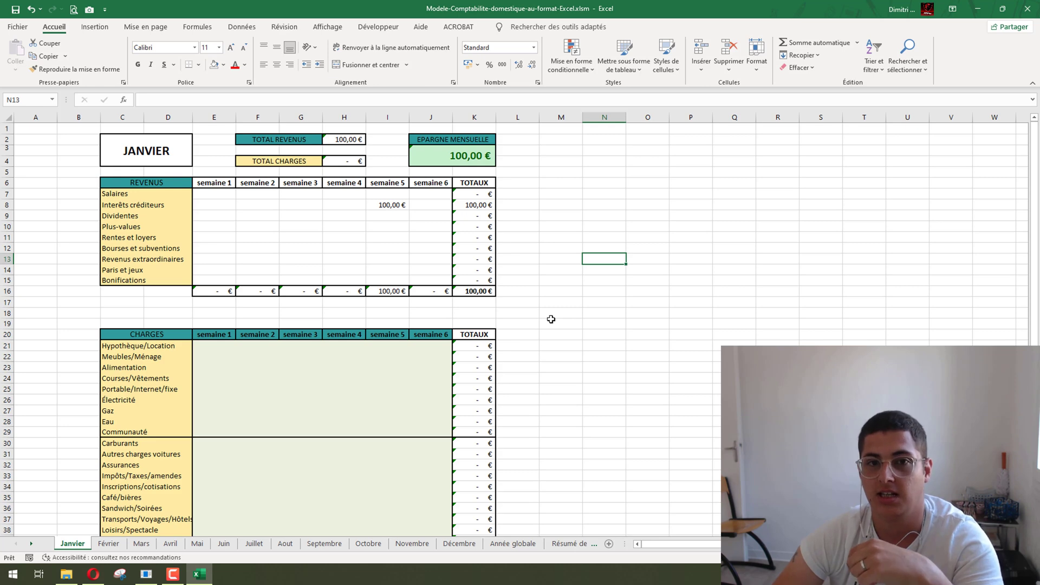
Close the workbook and compare its .xlsx and .xlsm files in the Téléchargements folder in File Explorer
{"action": "left_click", "coordinate": [1027, 8]}
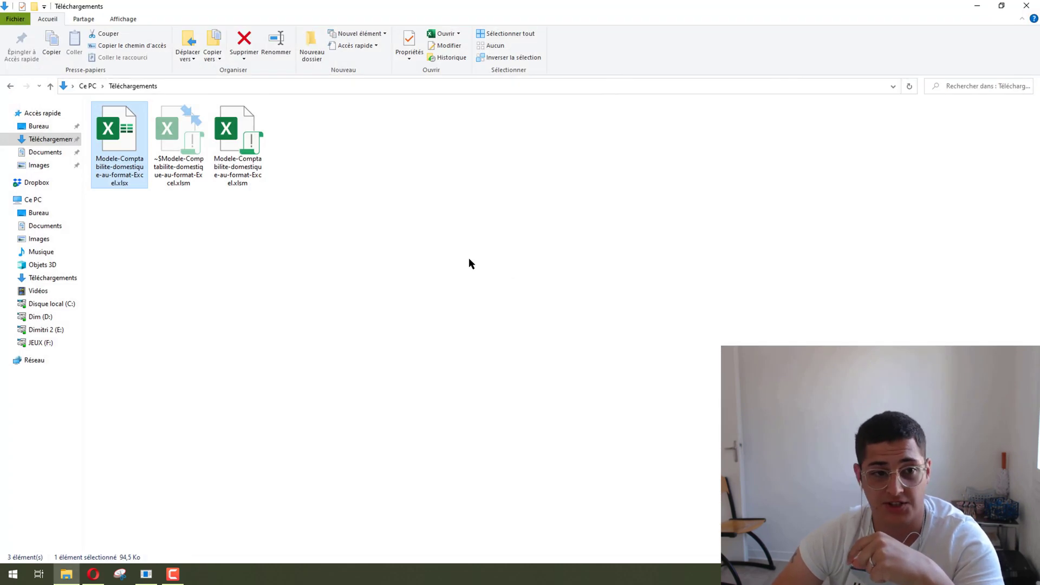
{"action": "left_click", "coordinate": [199, 139]}
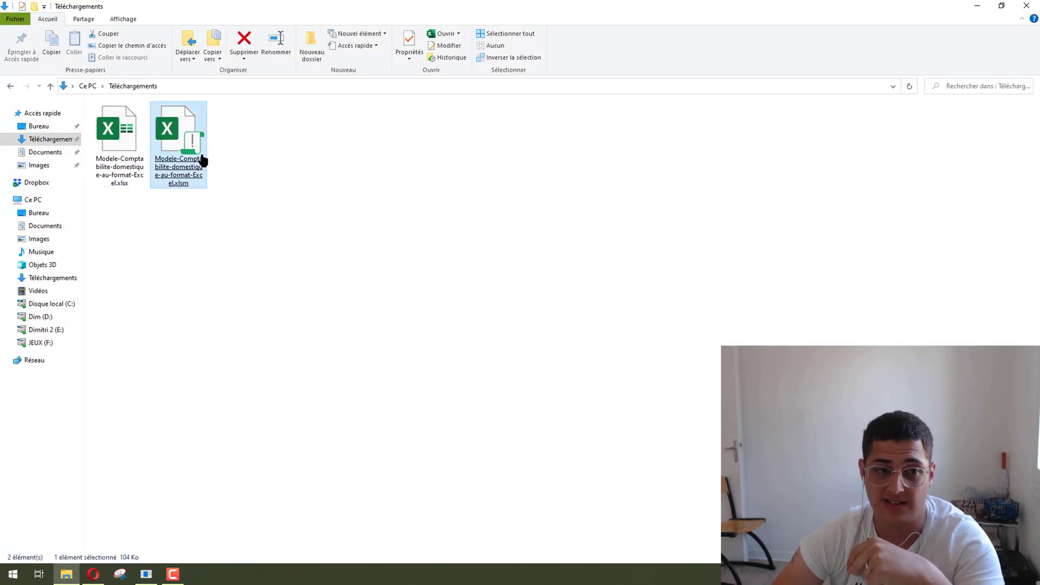
{"action": "left_click", "coordinate": [126, 142]}
{"action": "left_click", "coordinate": [198, 156]}
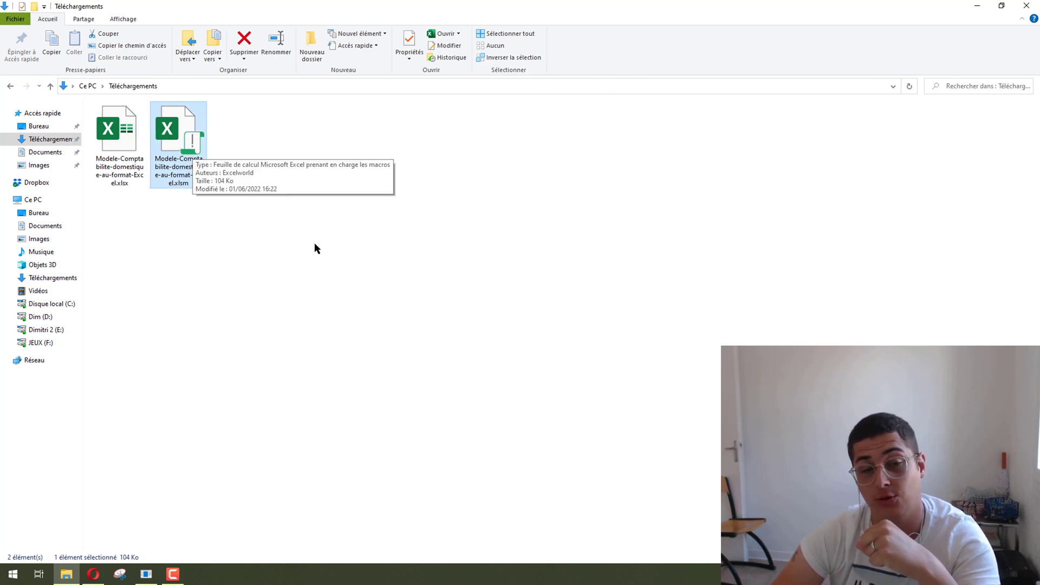
Permanently delete both the .xlsx and .xlsm workbook files from the Téléchargements folder and close the folder window
{"action": "key", "text": "ctrl+a"}
{"action": "key", "text": "Delete"}
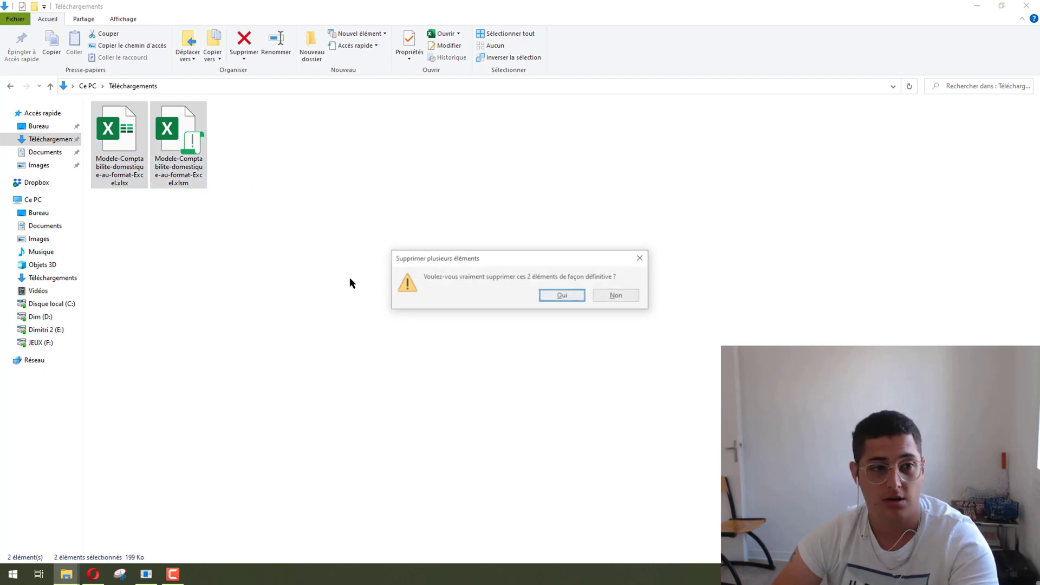
{"action": "key", "text": "Return"}
{"action": "left_click", "coordinate": [1029, 4]}
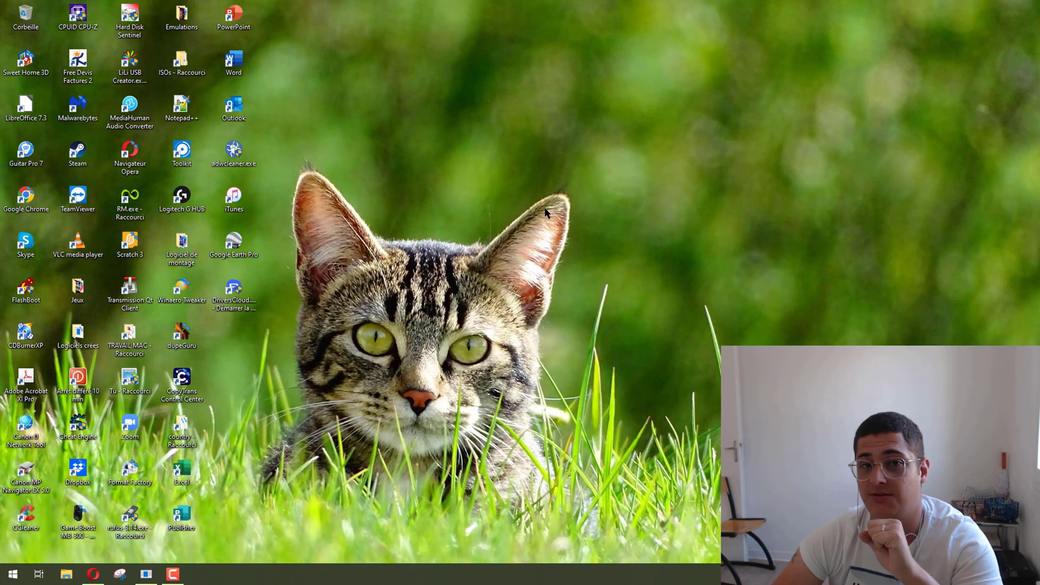